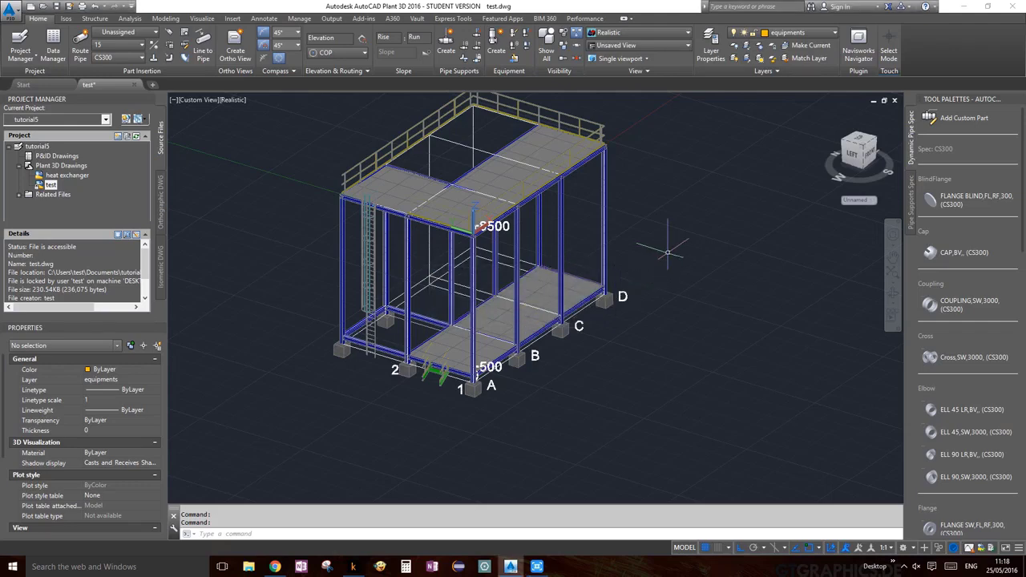
Isolate the structure grid so that only the grid remains displayed in the model.
middle_click_drag(664, 241, 687, 306)
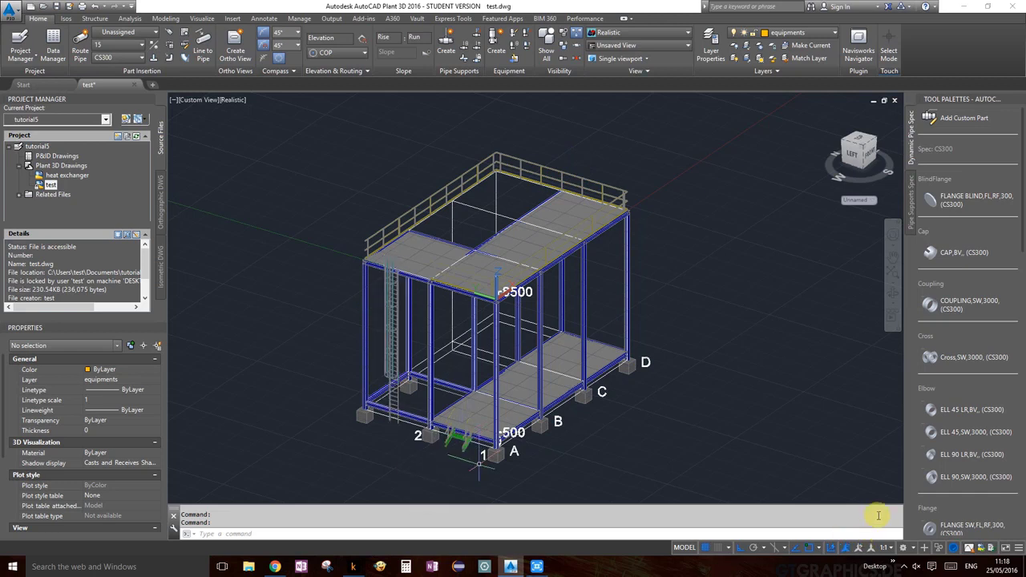
left_click(501, 200)
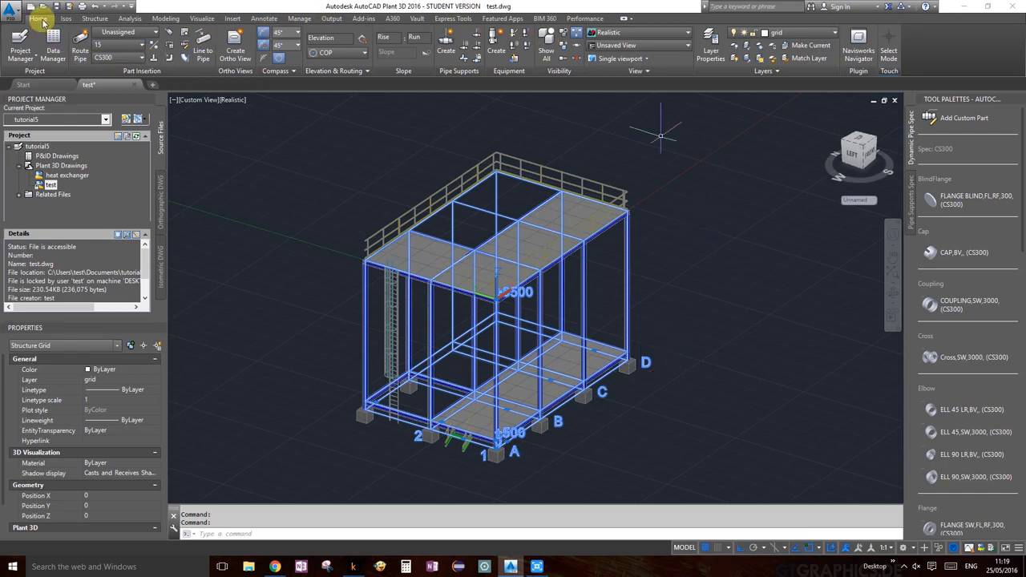
left_click(96, 17)
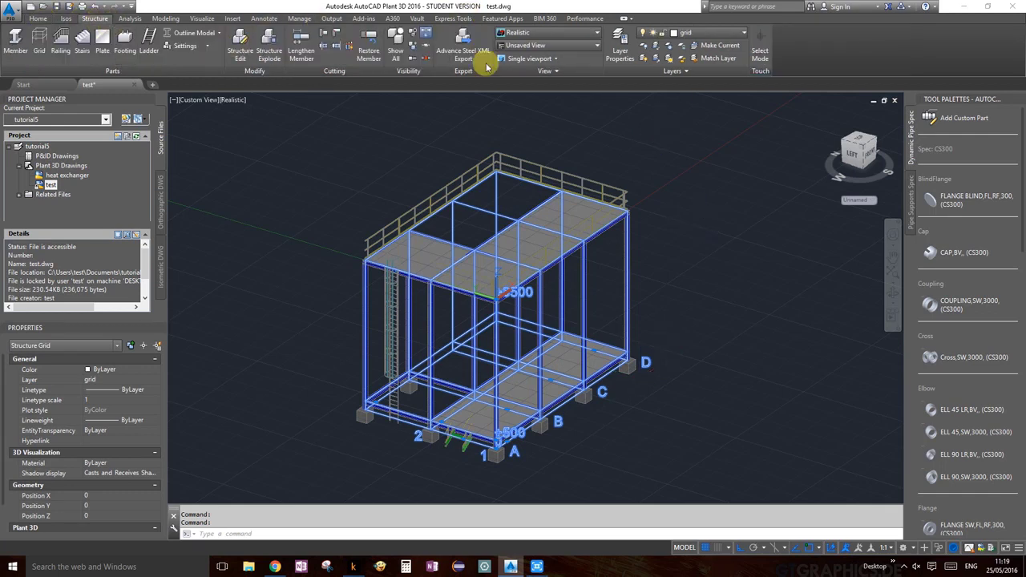
left_click(44, 17)
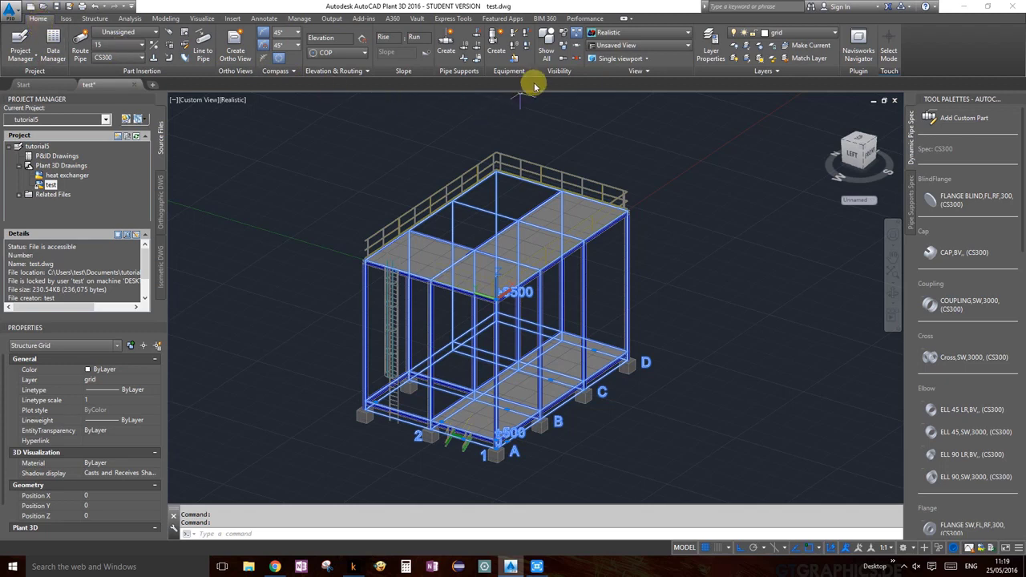
left_click(564, 51)
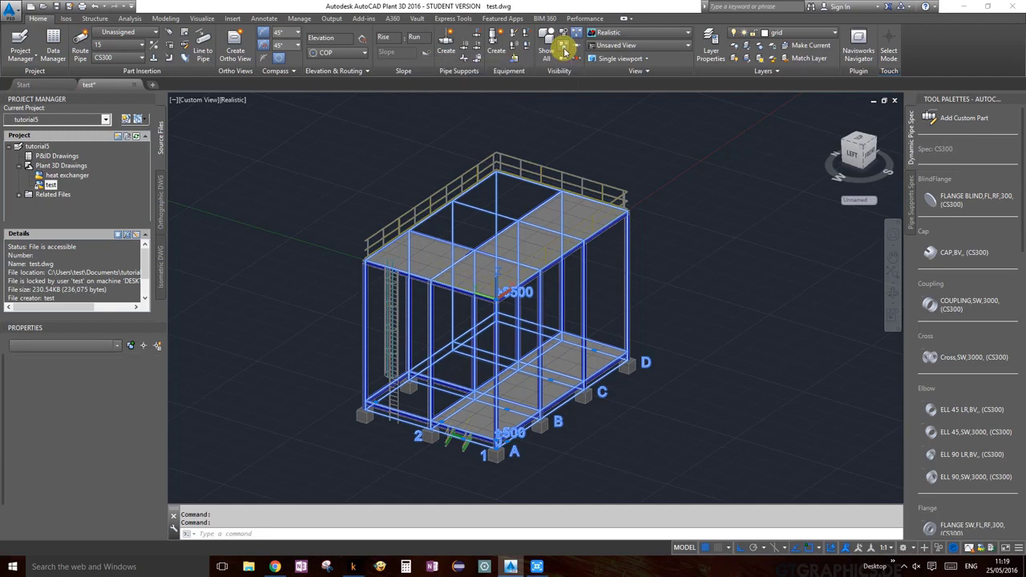
left_click(606, 259)
key("Return")
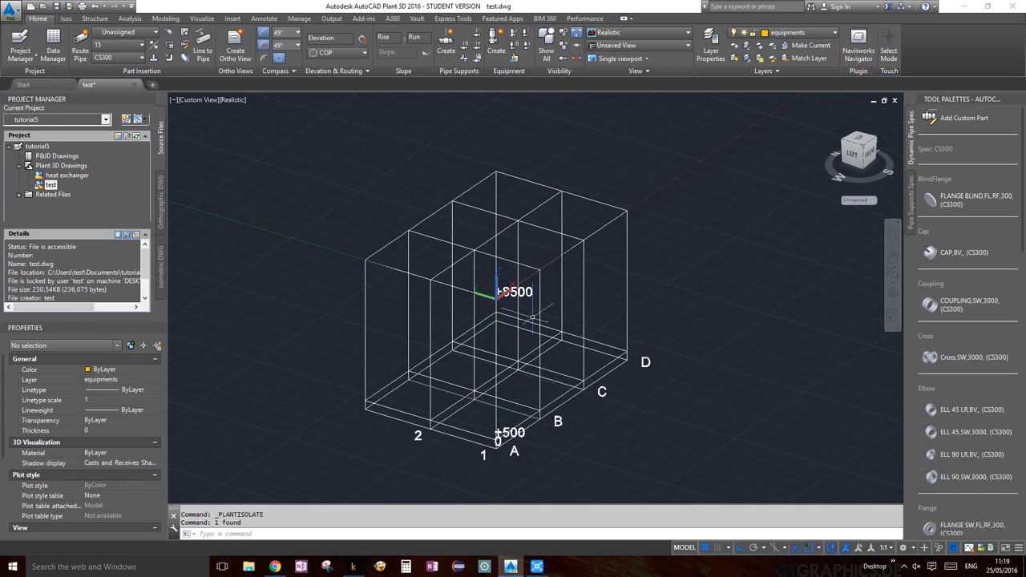
middle_click_drag(525, 350, 579, 292)
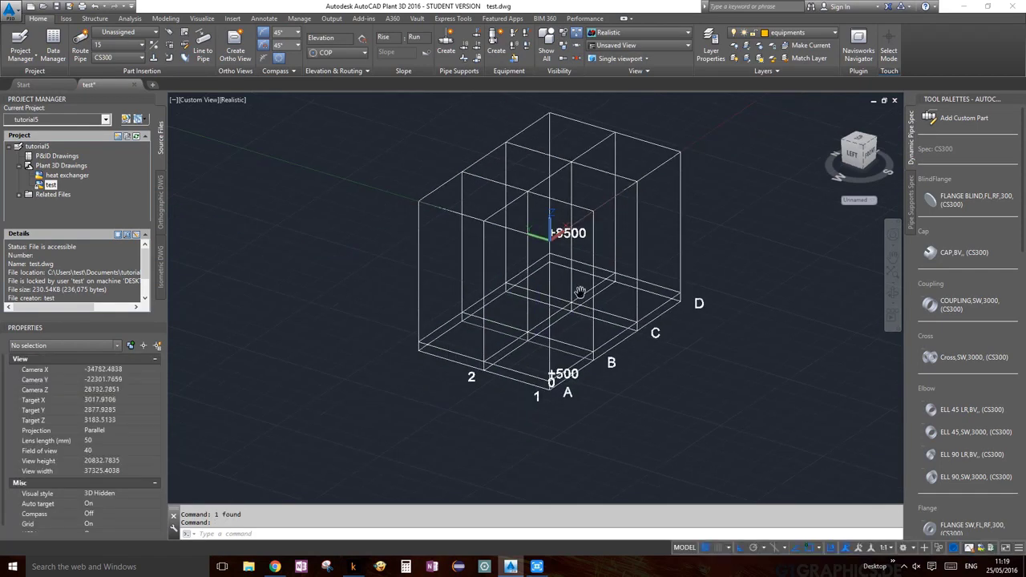
left_click(579, 292)
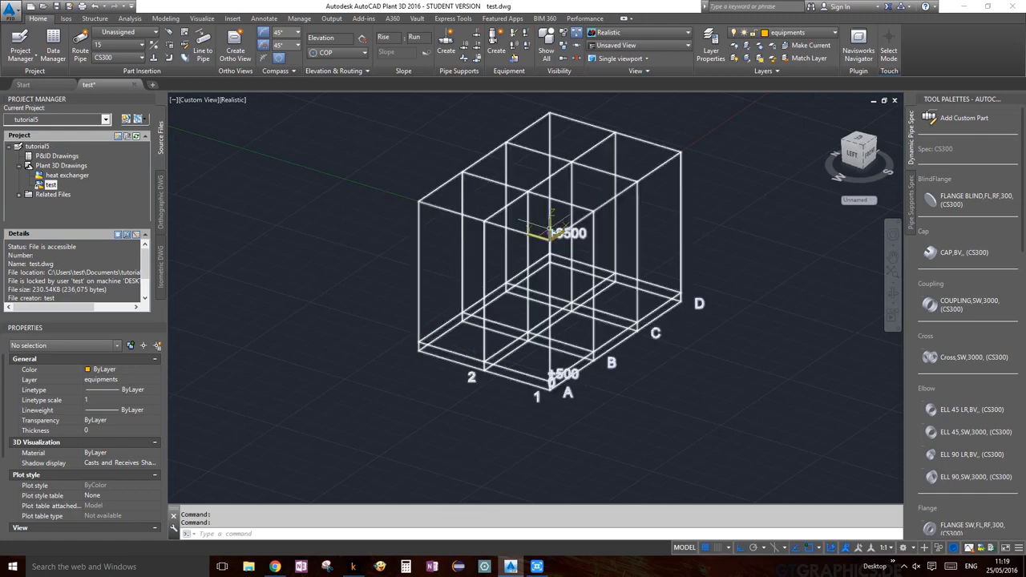
Move the UCS origin from the +8500 level down to the +500 level at grid intersection A-1.
scroll(558, 256, "up", 5)
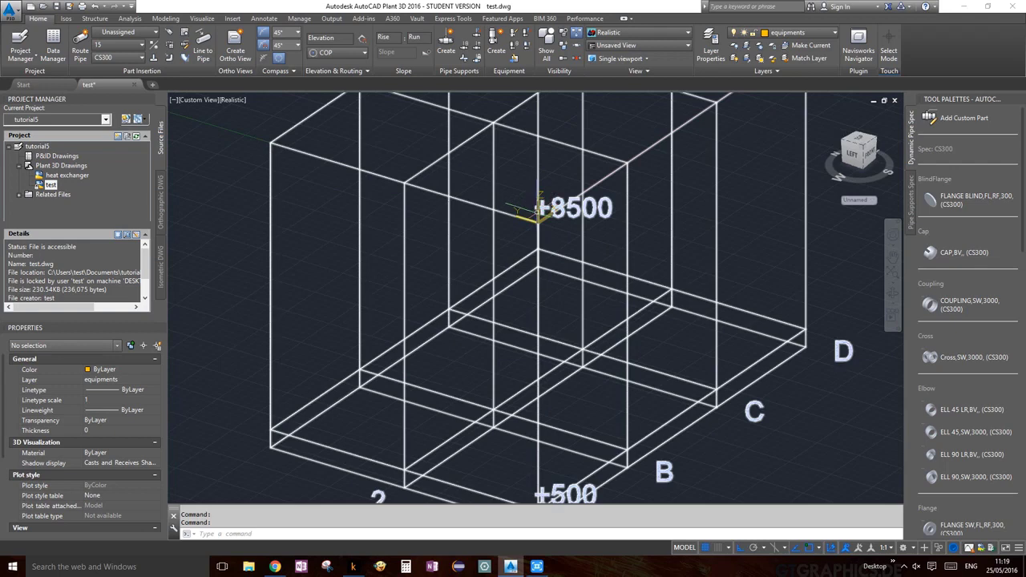
left_click(535, 210)
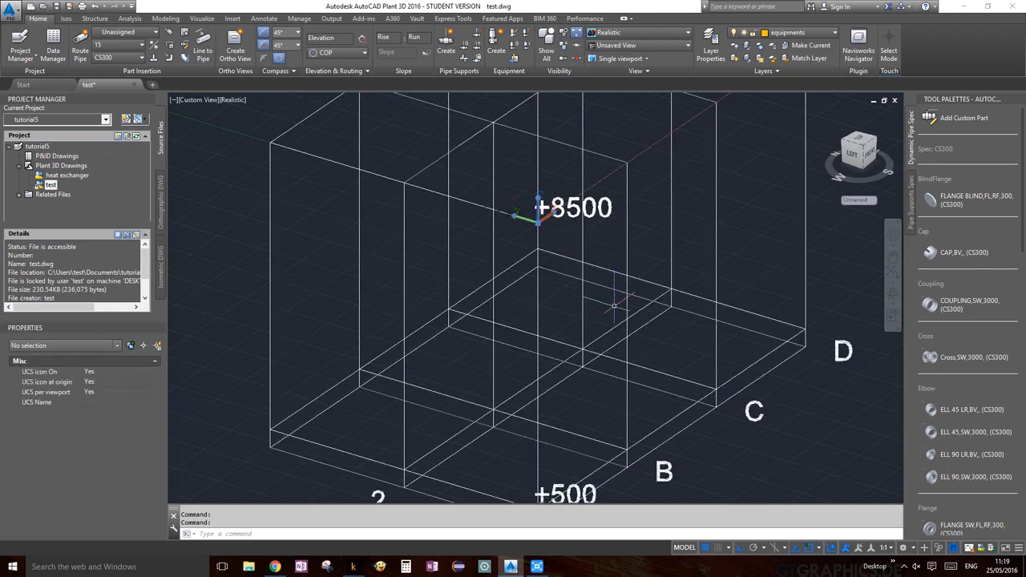
middle_click_drag(613, 297, 634, 251)
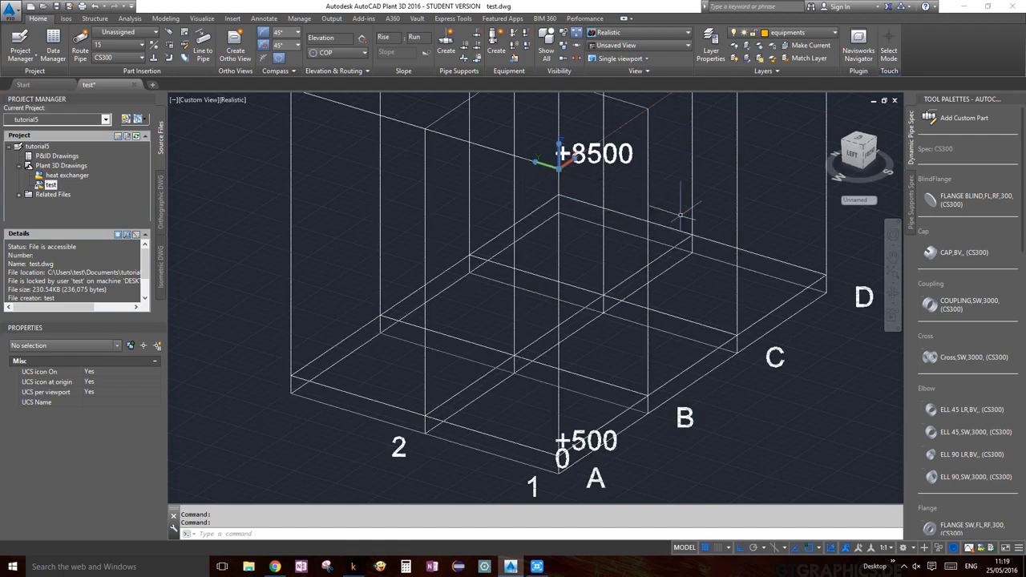
left_click(559, 170)
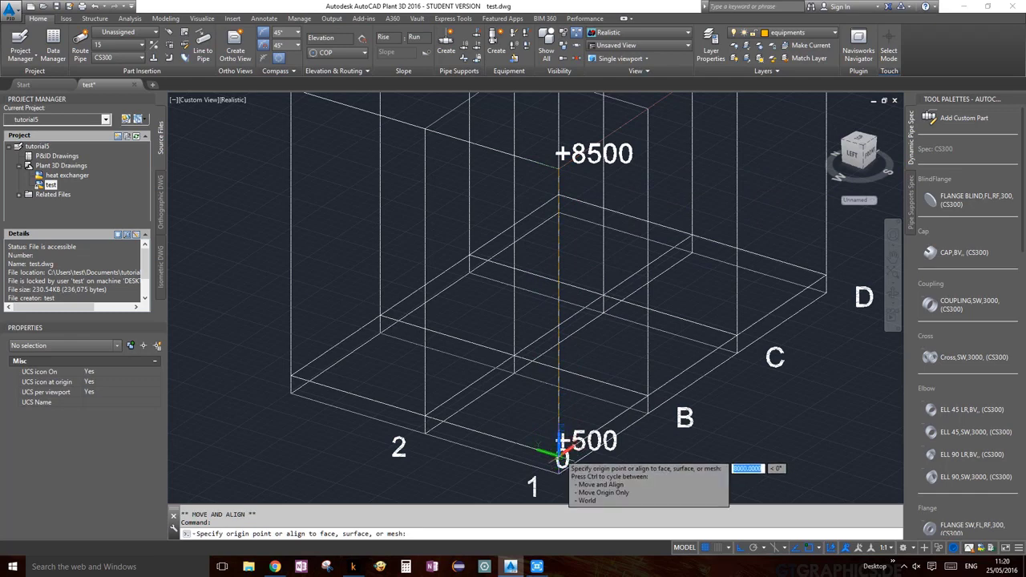
left_click(559, 456)
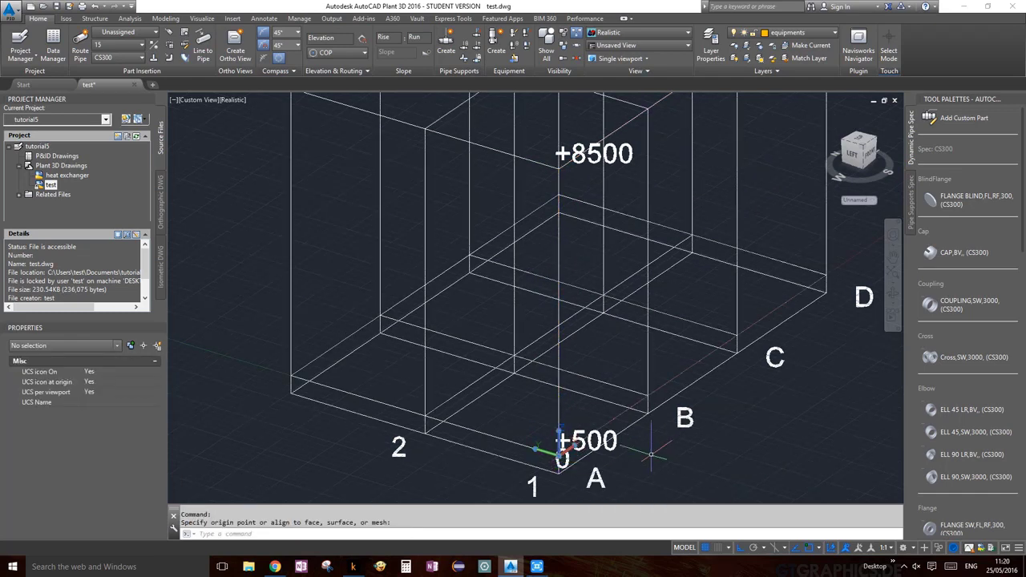
scroll(572, 453, "up", 3)
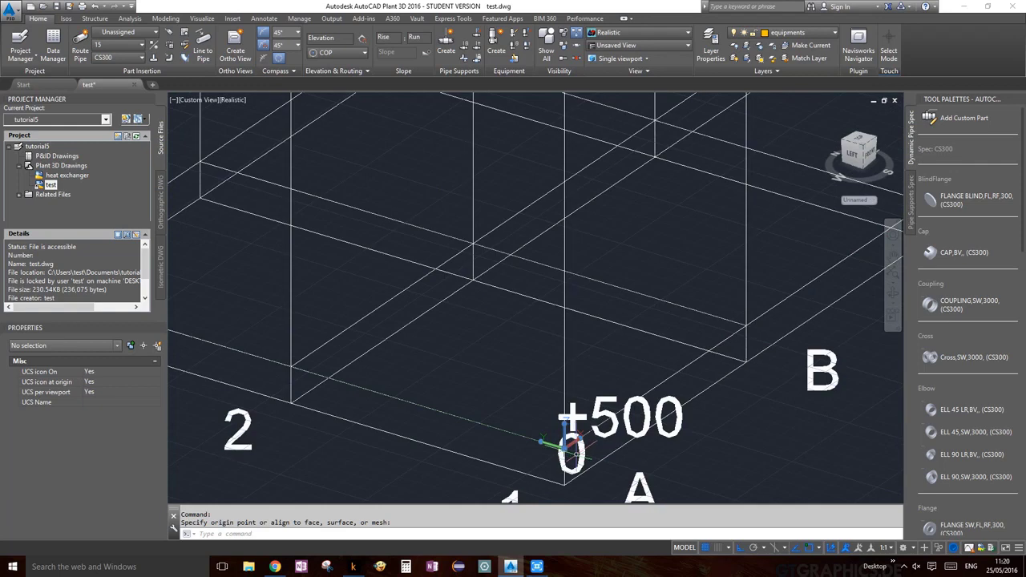
scroll(573, 445, "down", 3)
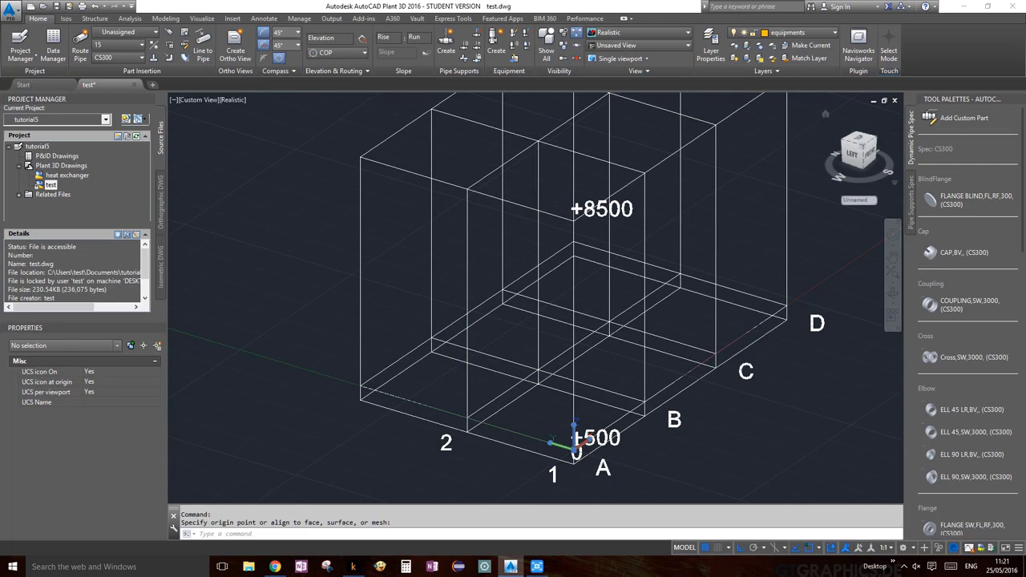
Check the layer list and the settings of the equipments layer.
left_click(710, 42)
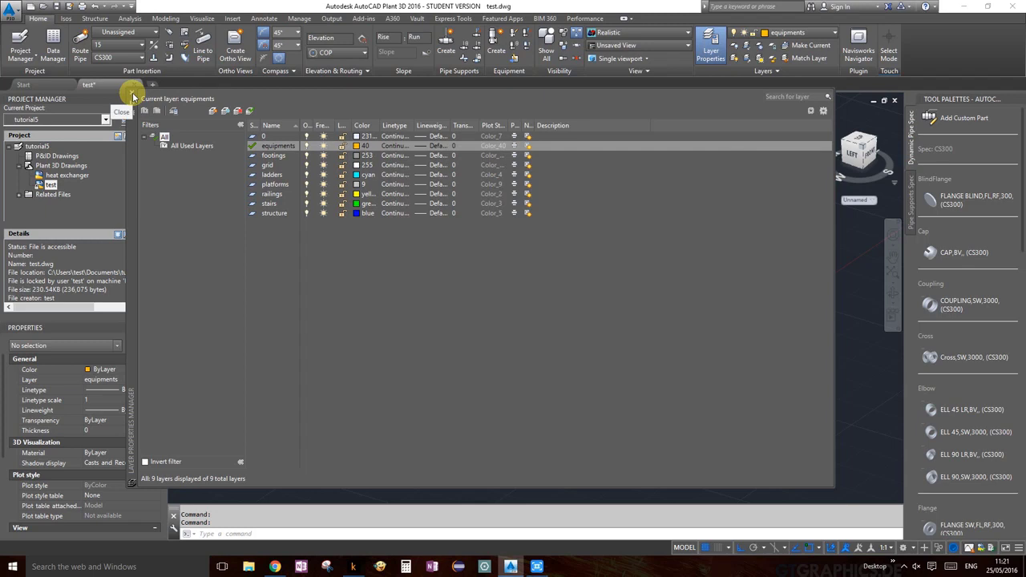
left_click(278, 146)
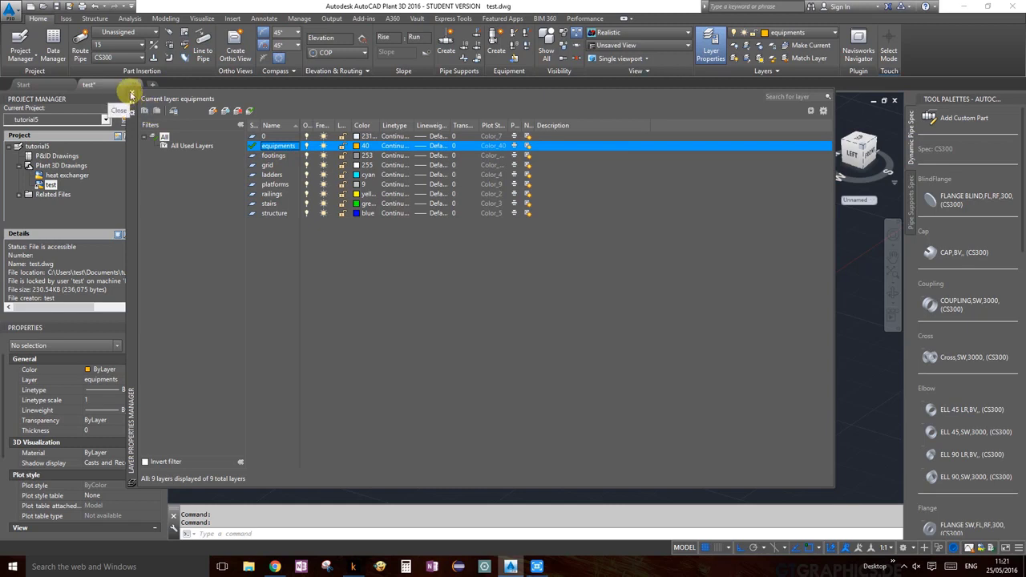
left_click(132, 94)
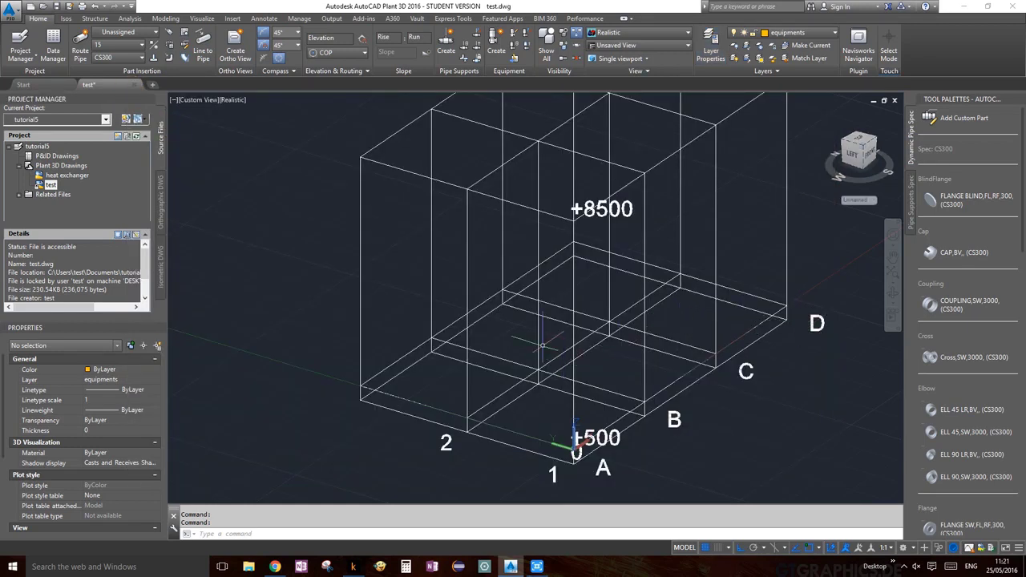
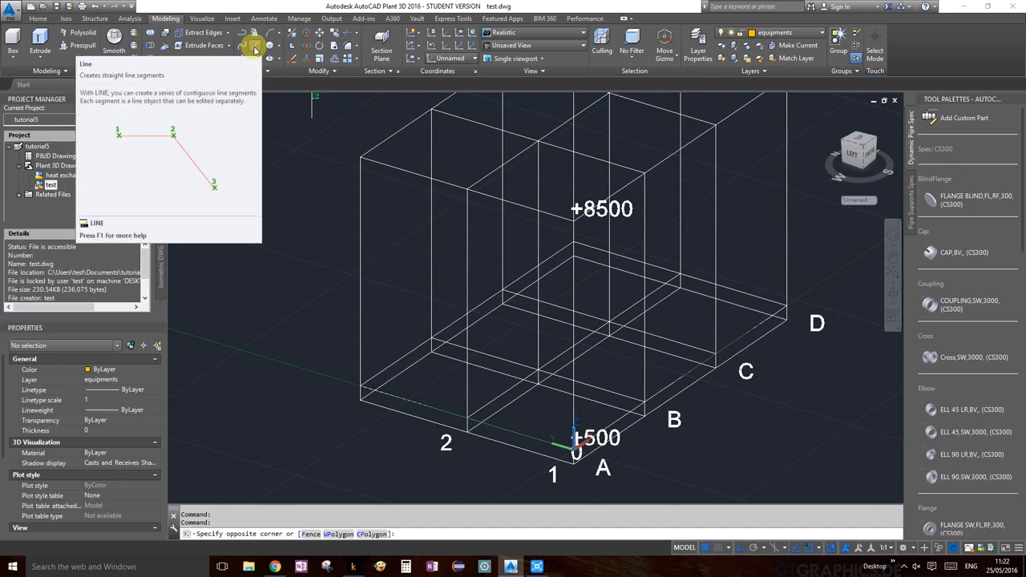
Draw a line at the +500 level between A and B, from the outer grid edge's midpoint to the midpoint of grid line 2.
left_click(254, 48)
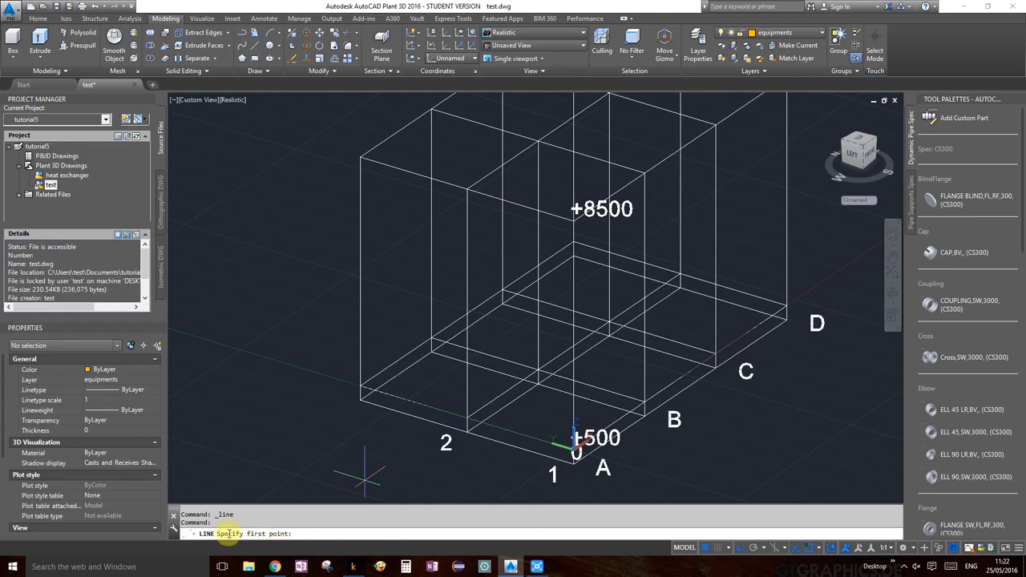
scroll(414, 400, "up", 3)
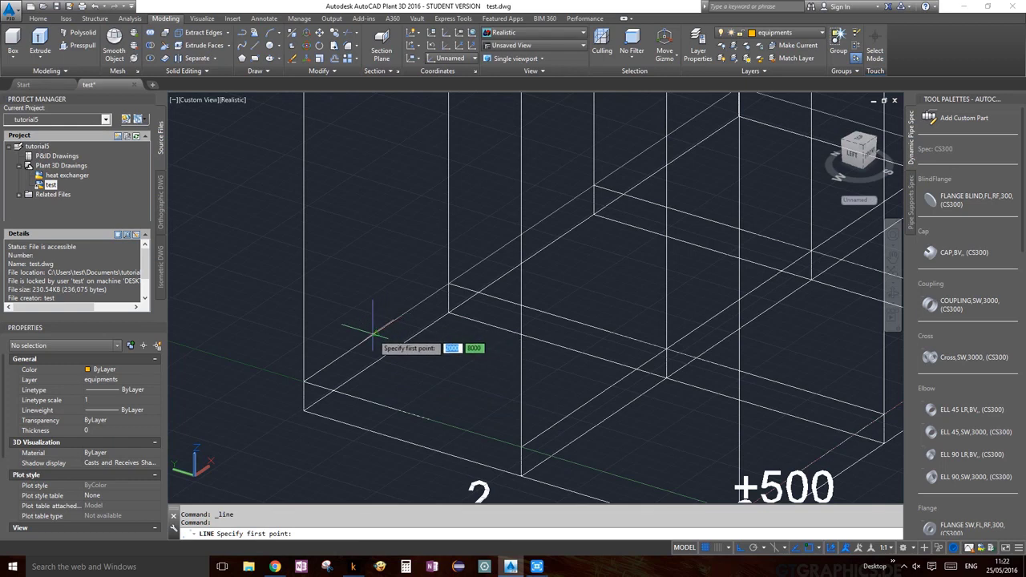
left_click(377, 330)
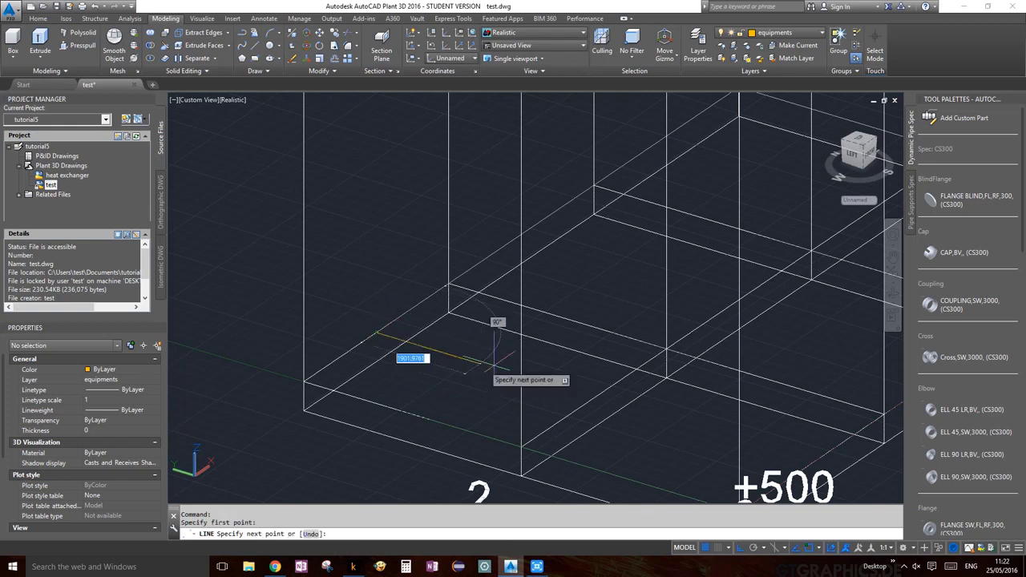
left_click(594, 398)
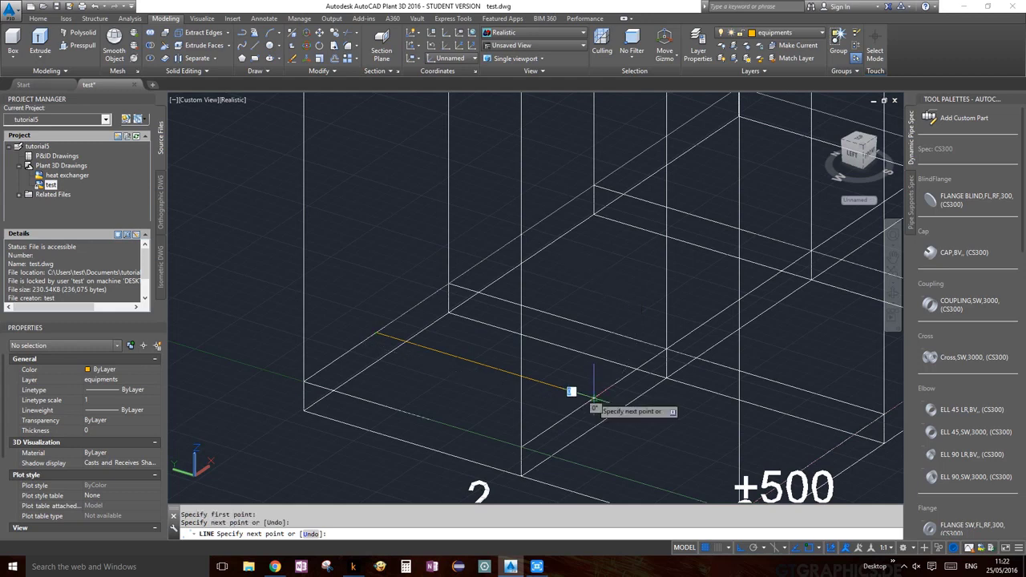
key("Return")
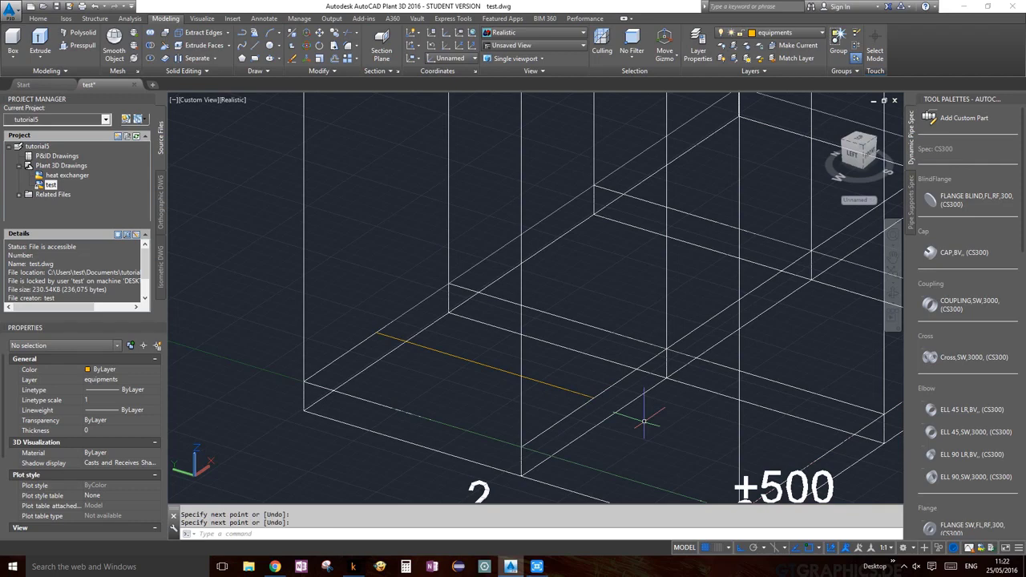
scroll(640, 420, "down", 6)
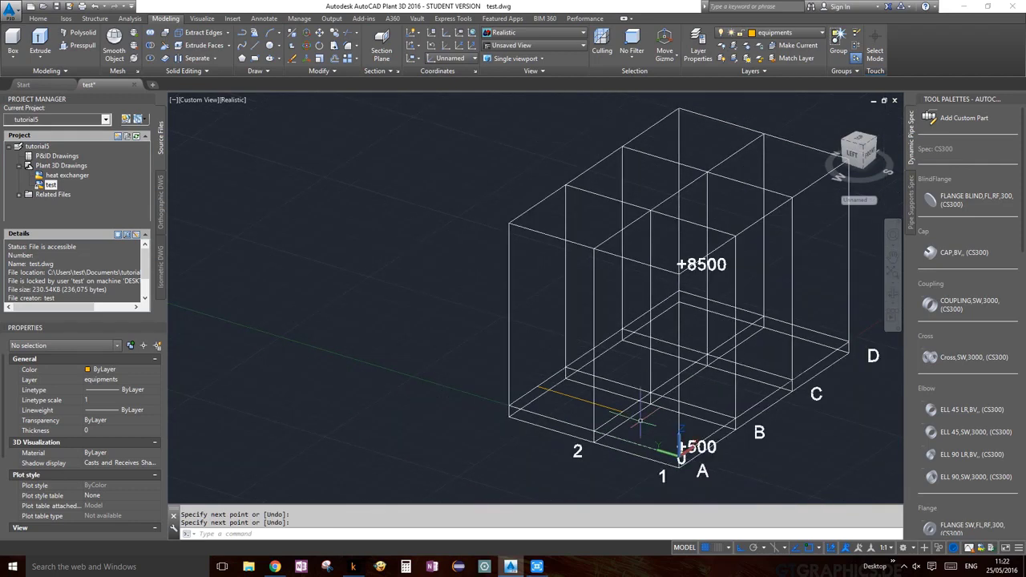
scroll(675, 449, "up", 7)
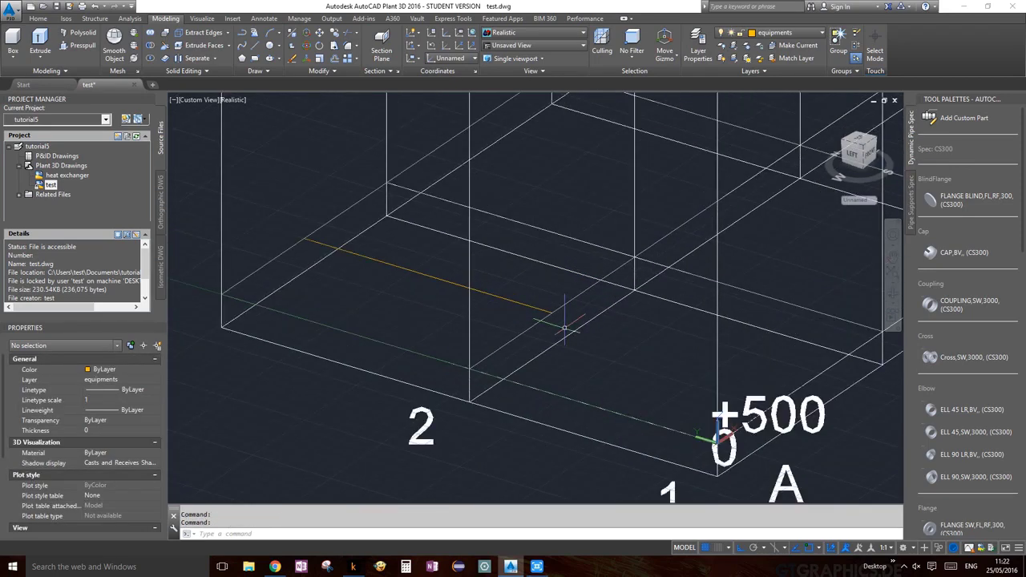
scroll(565, 327, "down", 5)
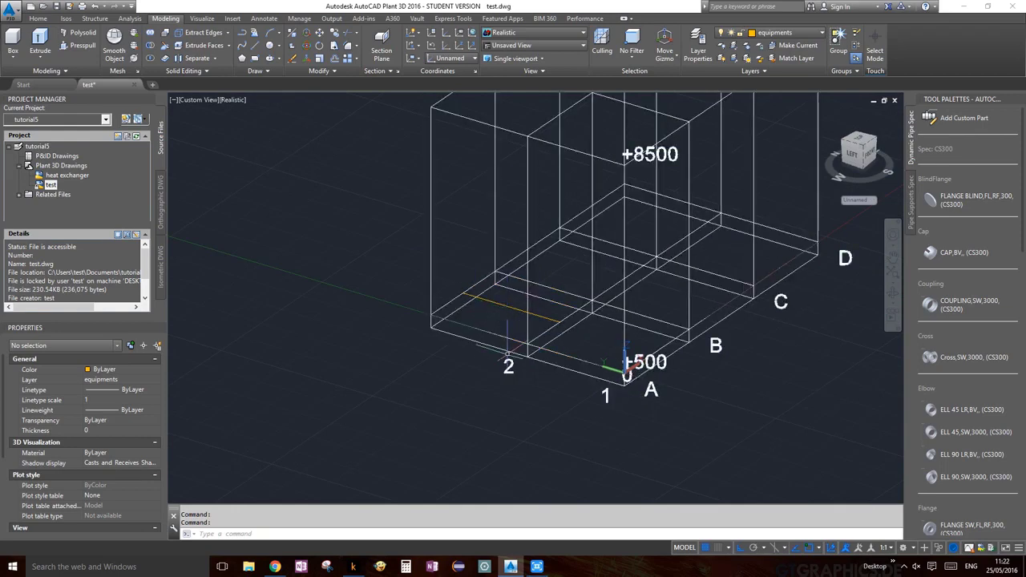
scroll(510, 403, "down", 5)
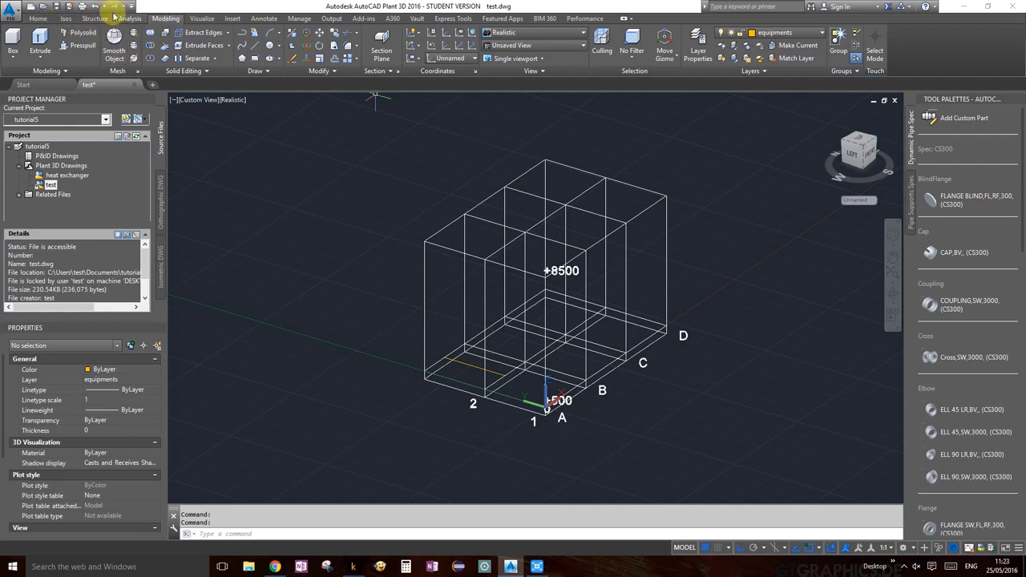
Start creating new equipment and choose Vertical Vessel as its type.
left_click(37, 20)
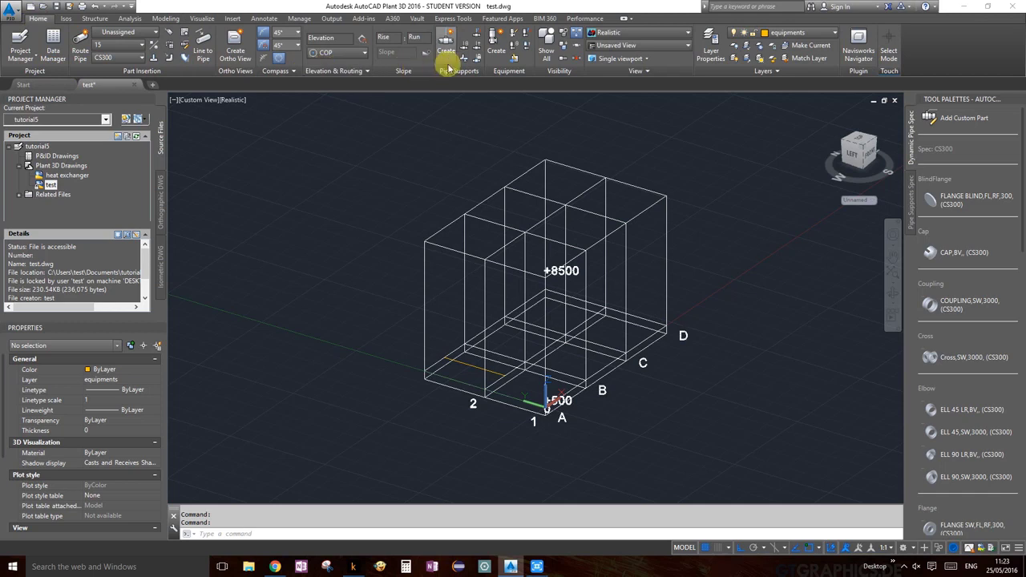
left_click(492, 42)
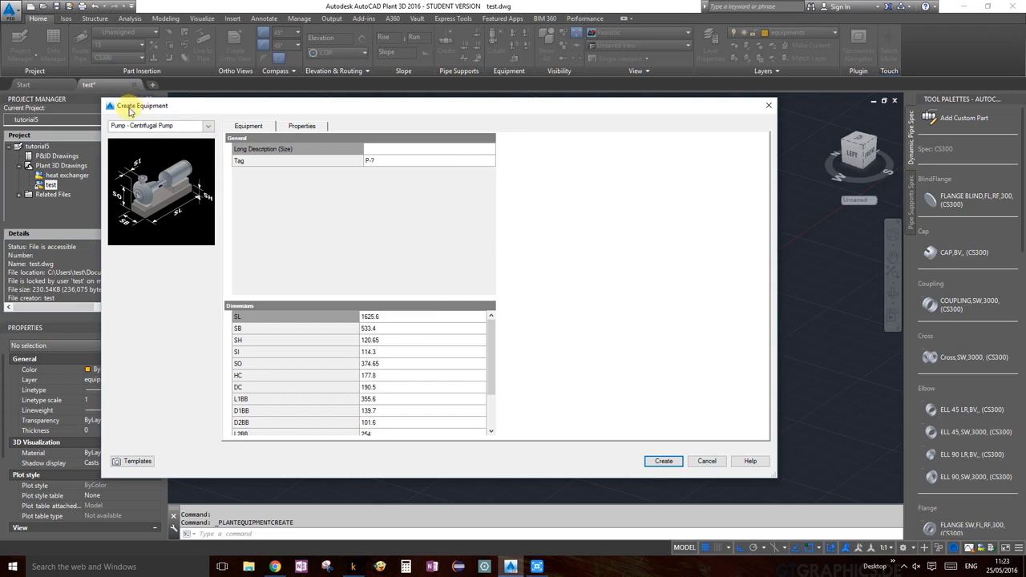
left_click(210, 128)
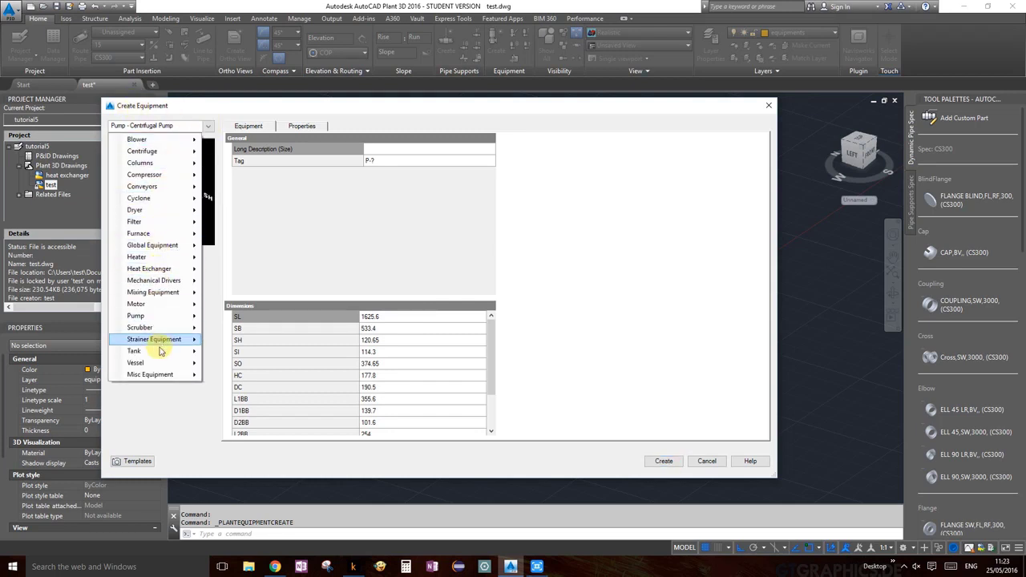
mouse_move(147, 144)
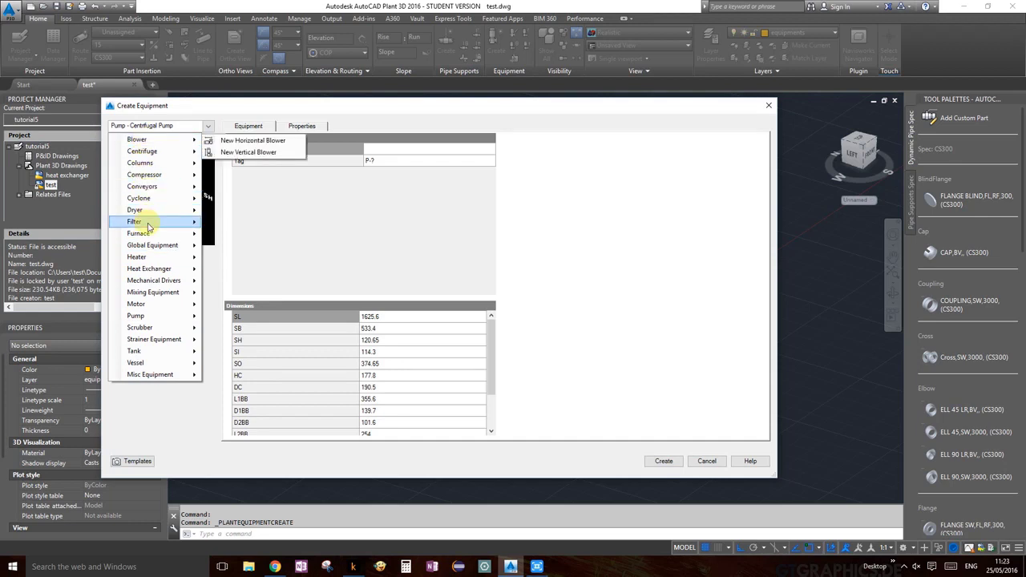
mouse_move(148, 227)
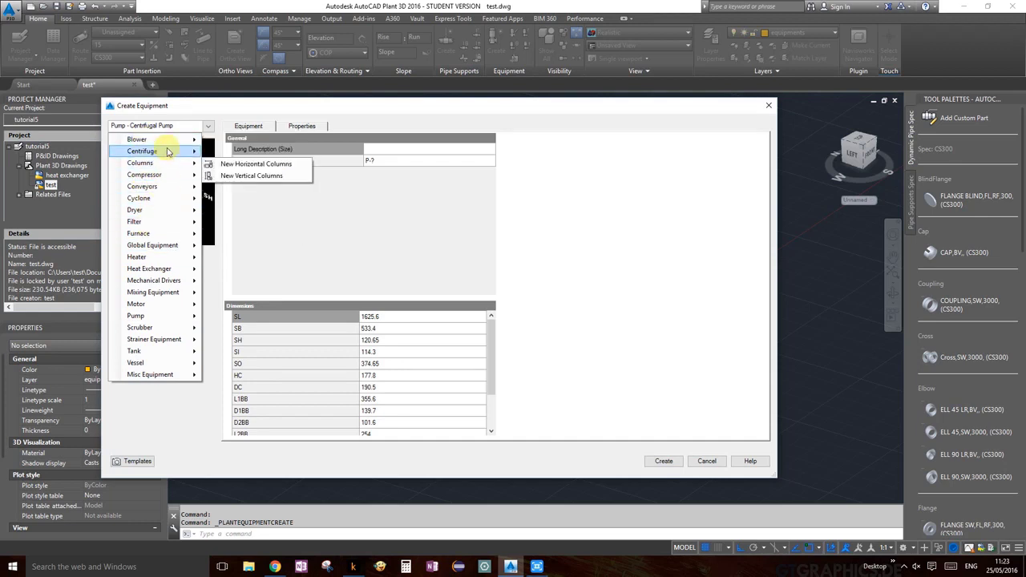
mouse_move(150, 365)
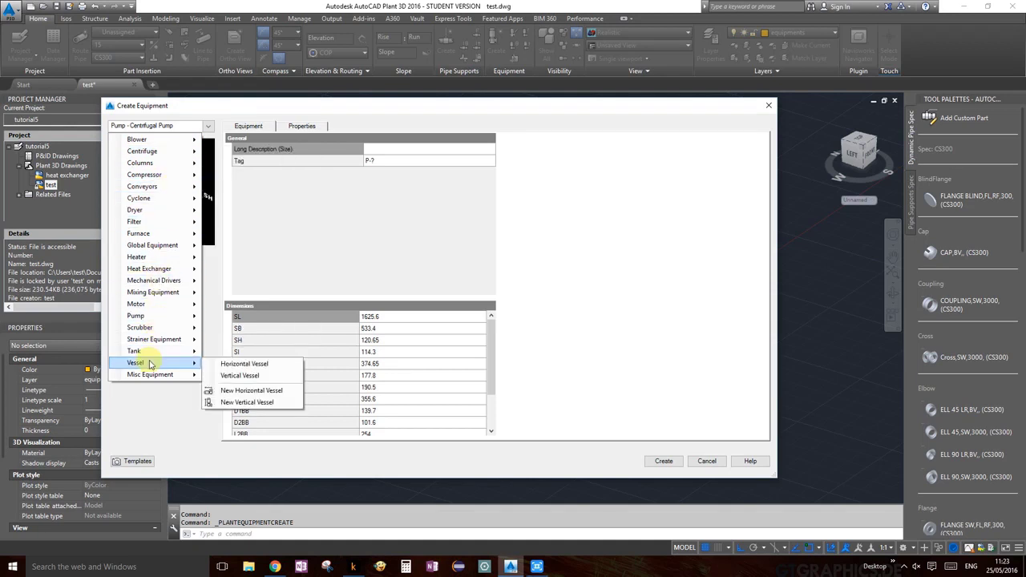
left_click(240, 375)
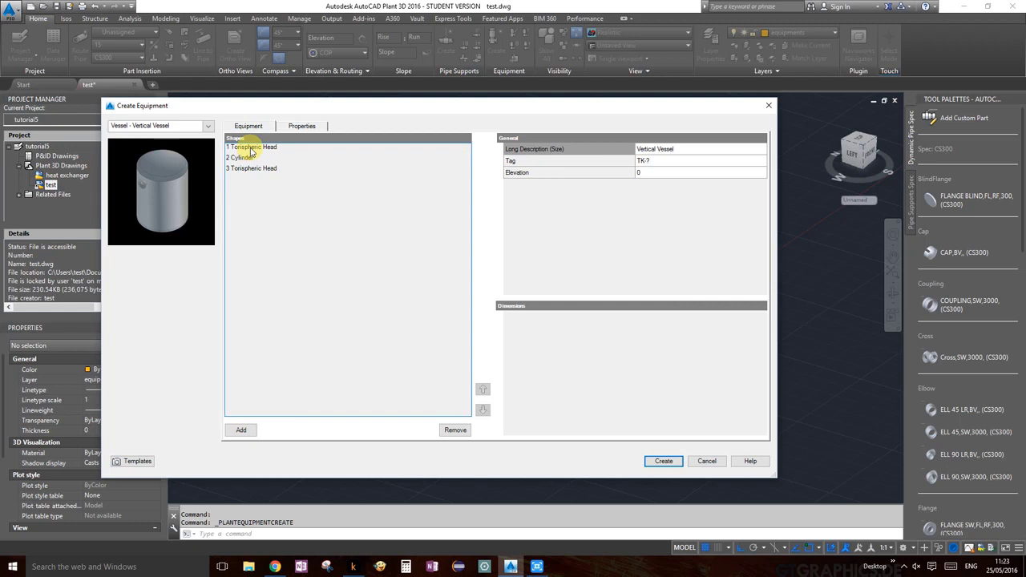
Review the vertical vessel's two torispheric heads and cylinder, checking the diameter and height dimensions of each shape.
left_click(251, 149)
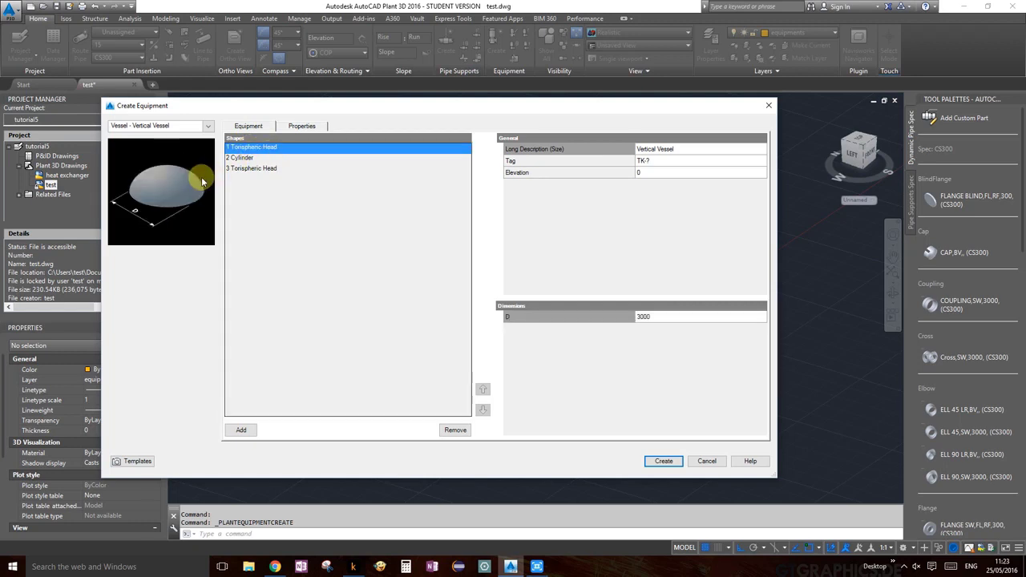
left_click(244, 158)
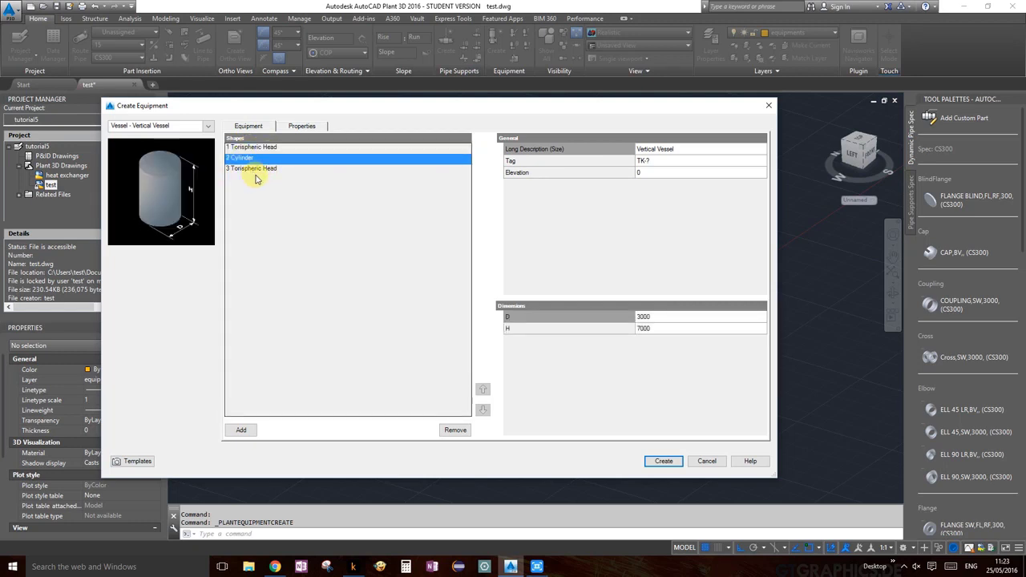
left_click(260, 170)
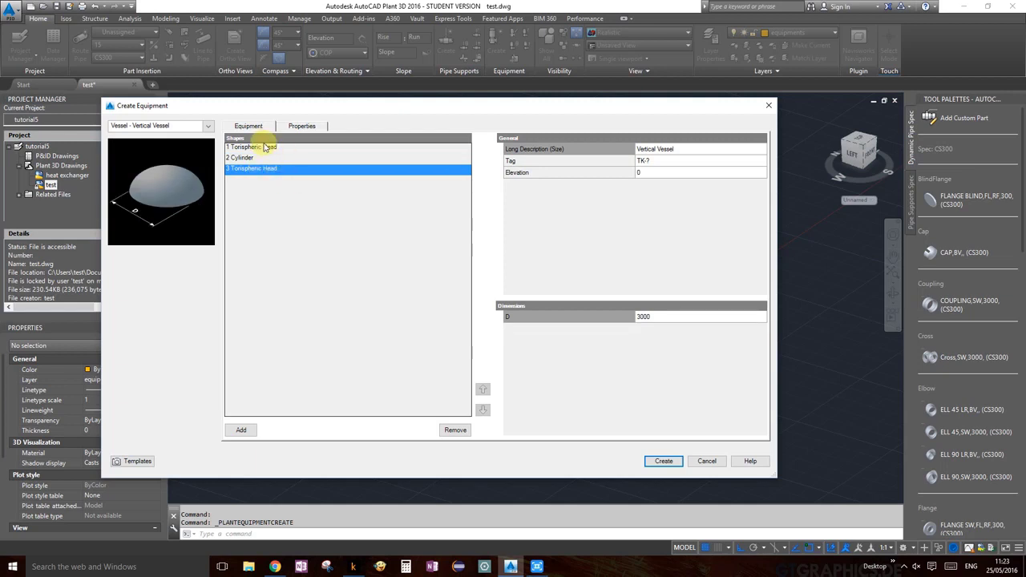
left_click(264, 149)
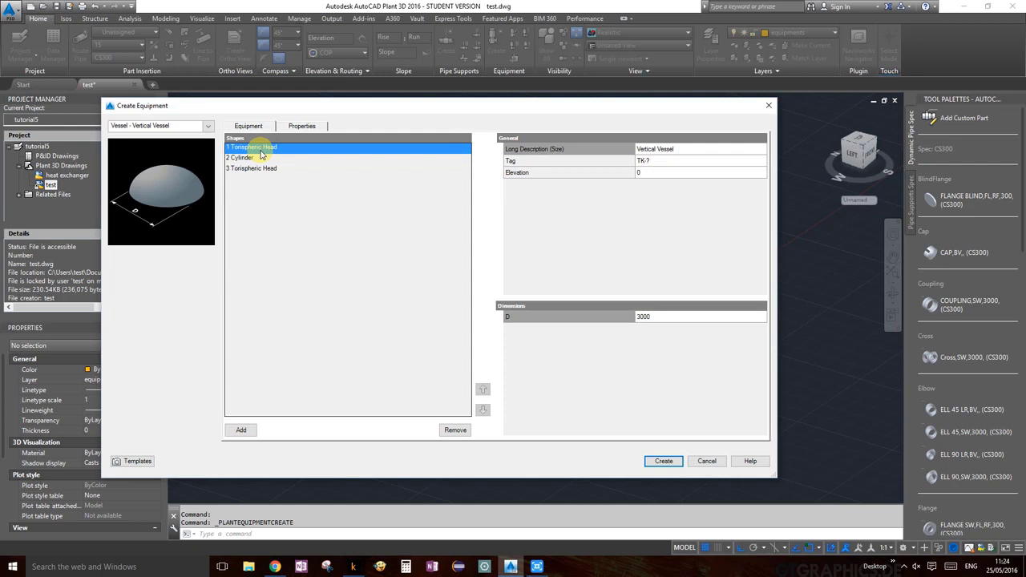
left_click(645, 316)
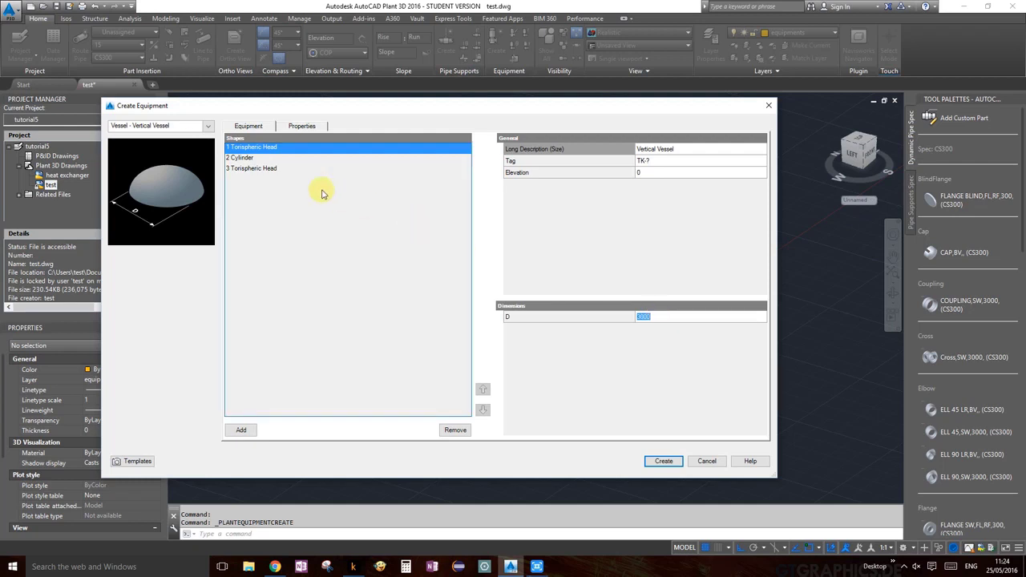
left_click(241, 158)
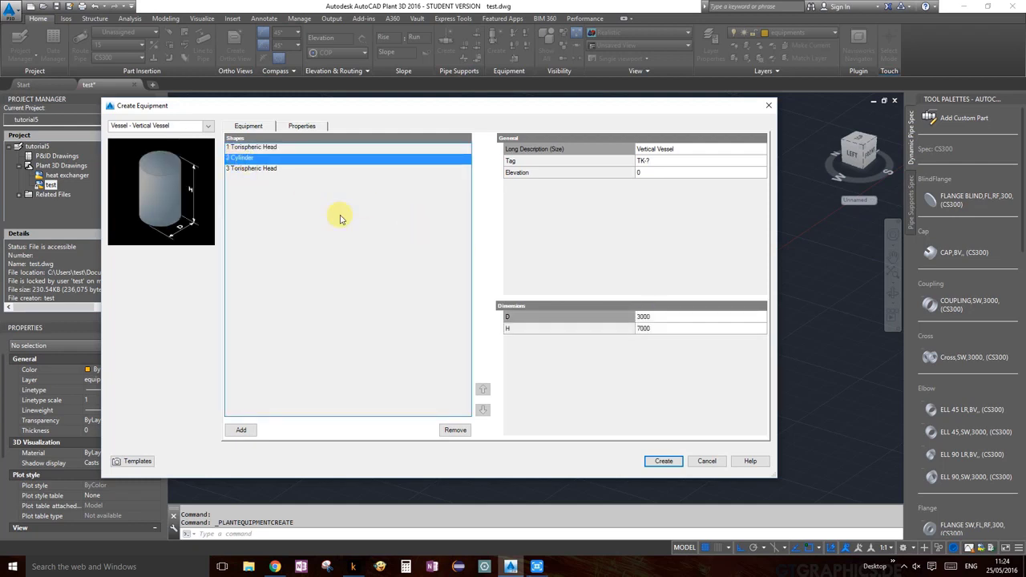
left_click(643, 318)
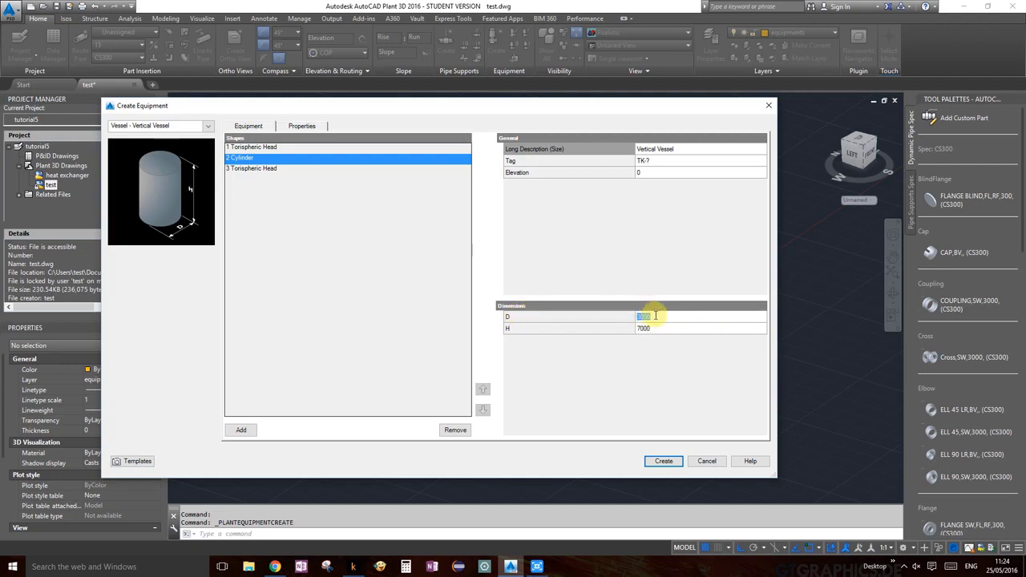
left_click(539, 330)
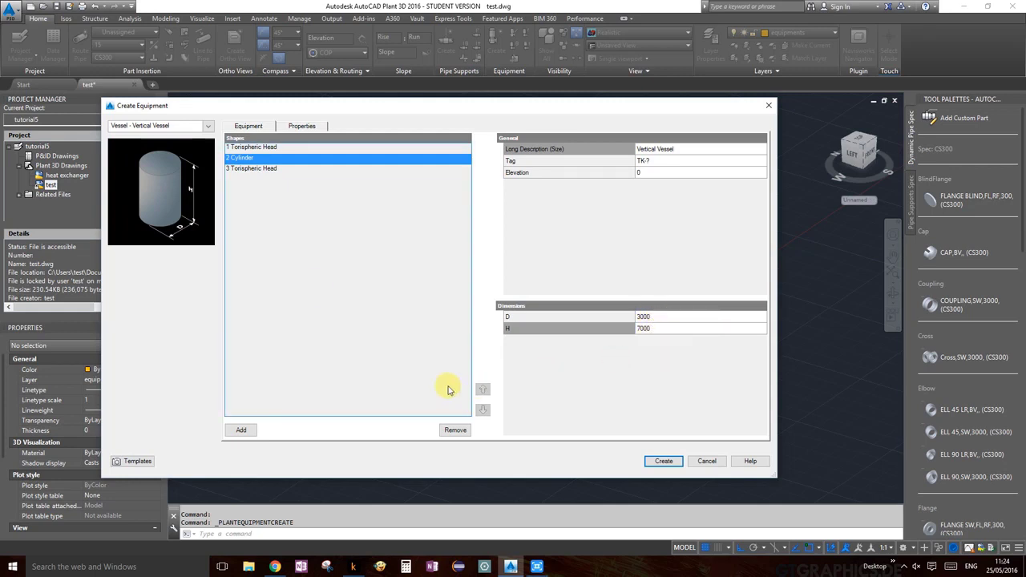
left_click(251, 170)
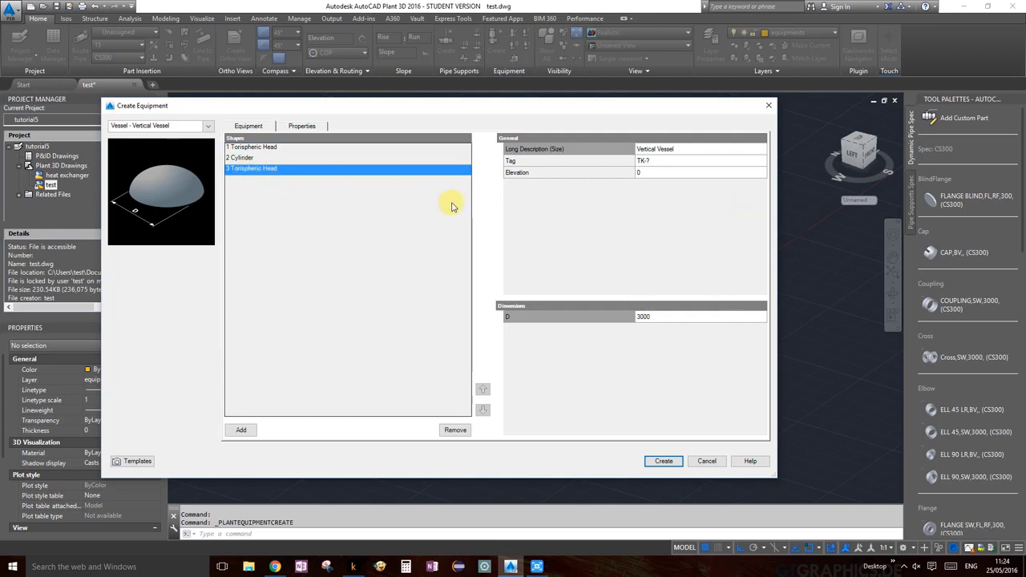
left_click(253, 148)
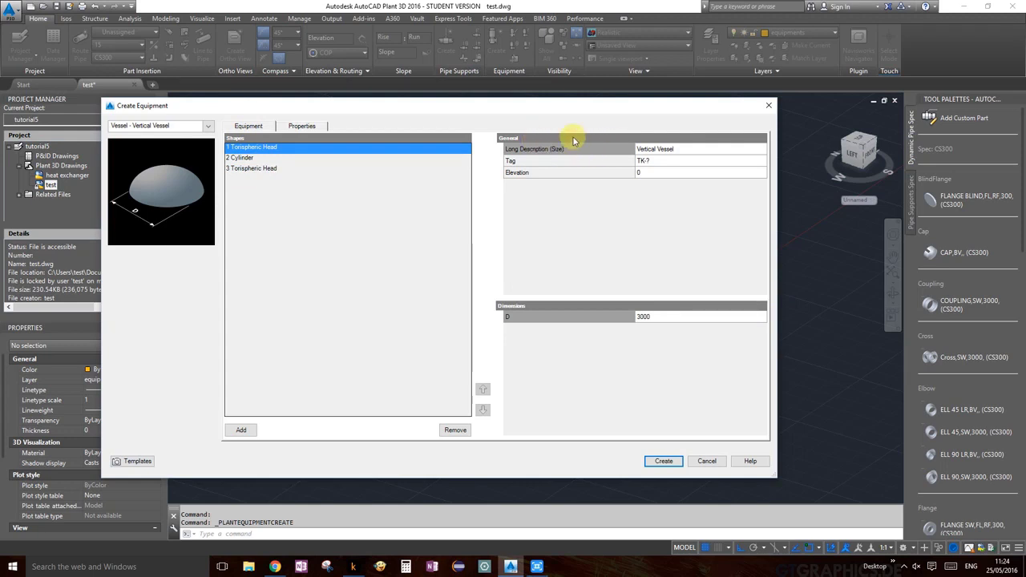
Assign number 1 to the vessel's TK tag and set its elevation to 500.
left_click(652, 163)
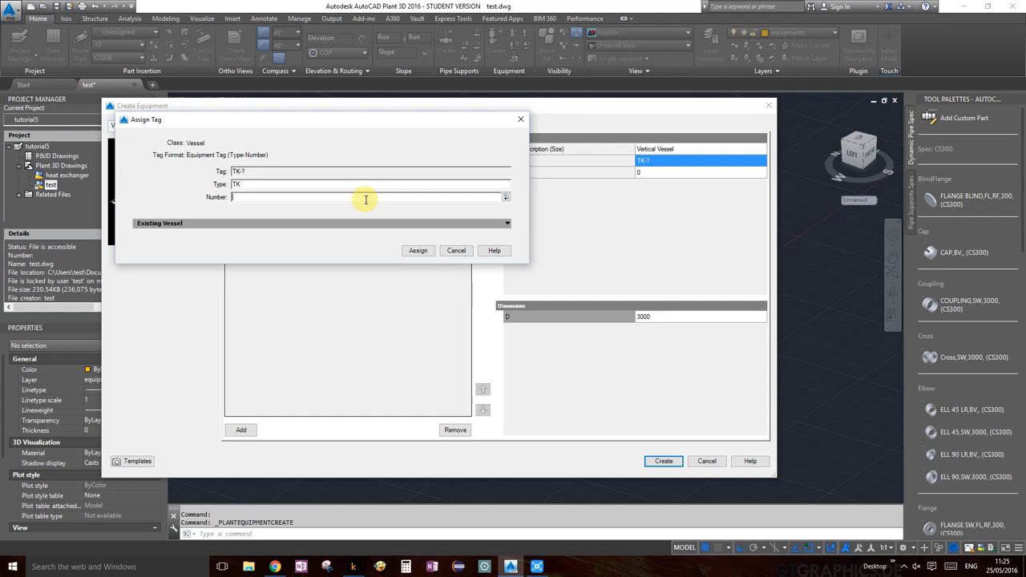
type("1")
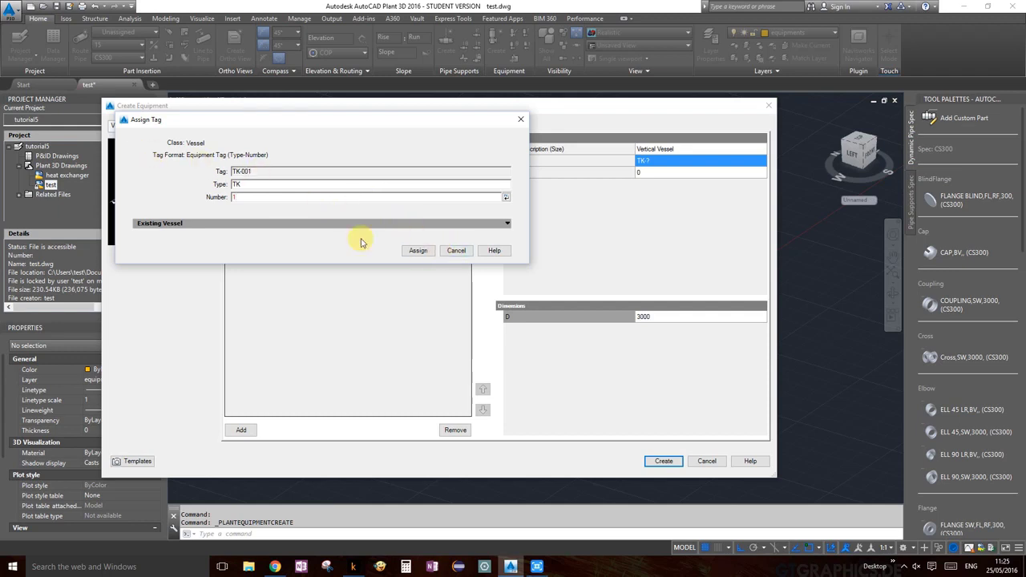
left_click(425, 253)
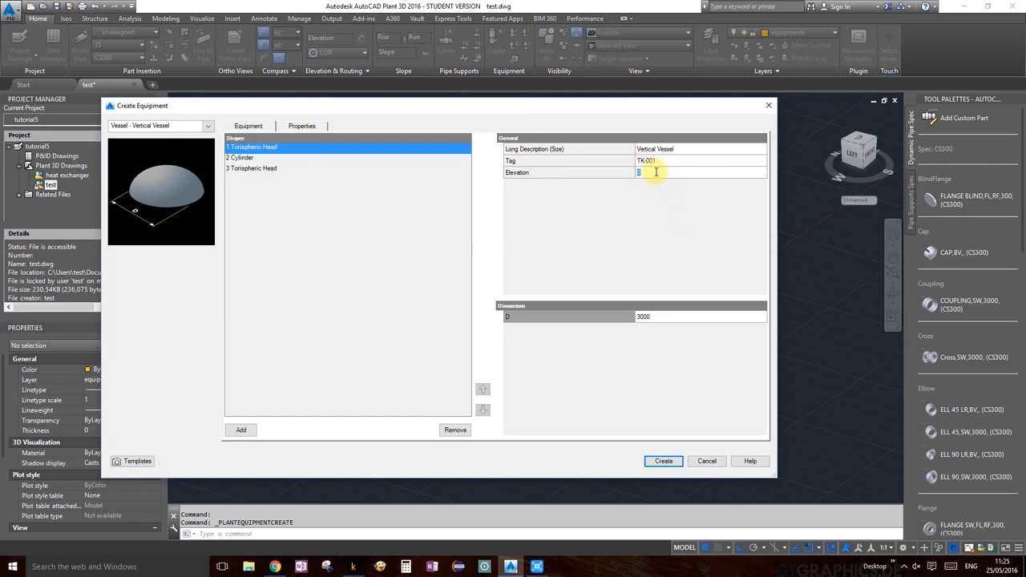
left_click(665, 174)
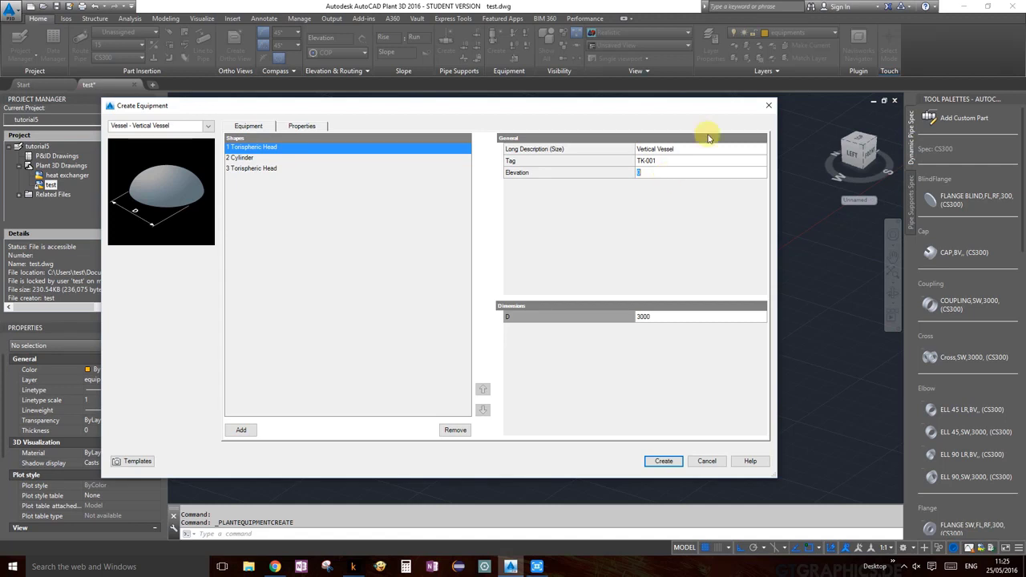
left_click_drag(657, 110, 679, 93)
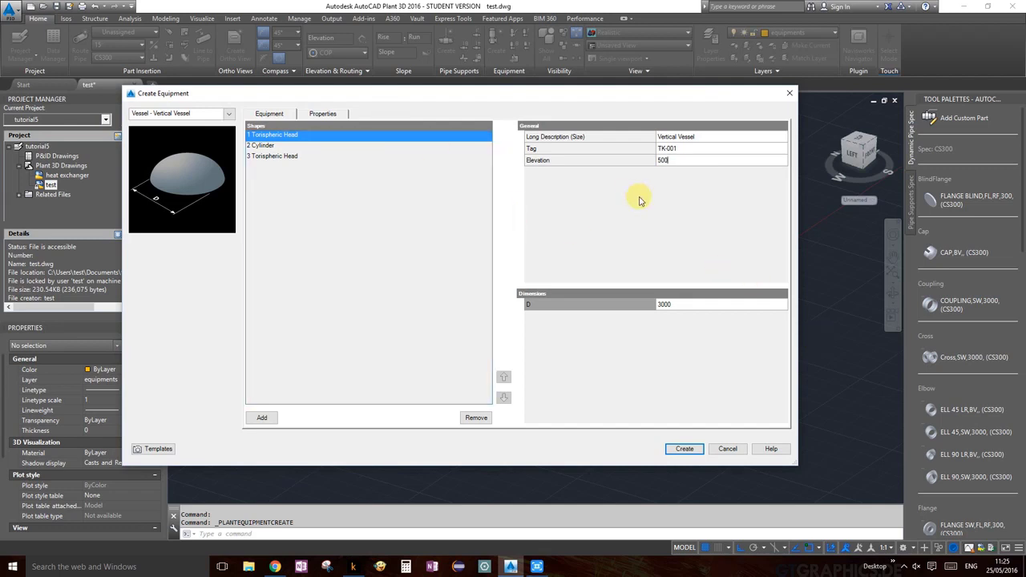
Check the vessel's nozzle and data properties, including the Material field, and return to the equipment shapes.
left_click(322, 113)
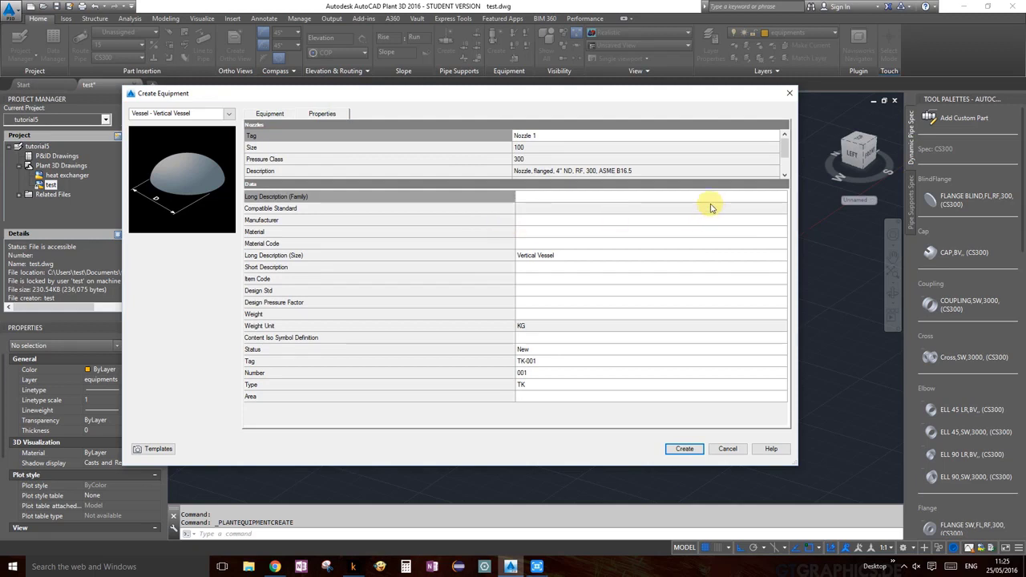
left_click(556, 232)
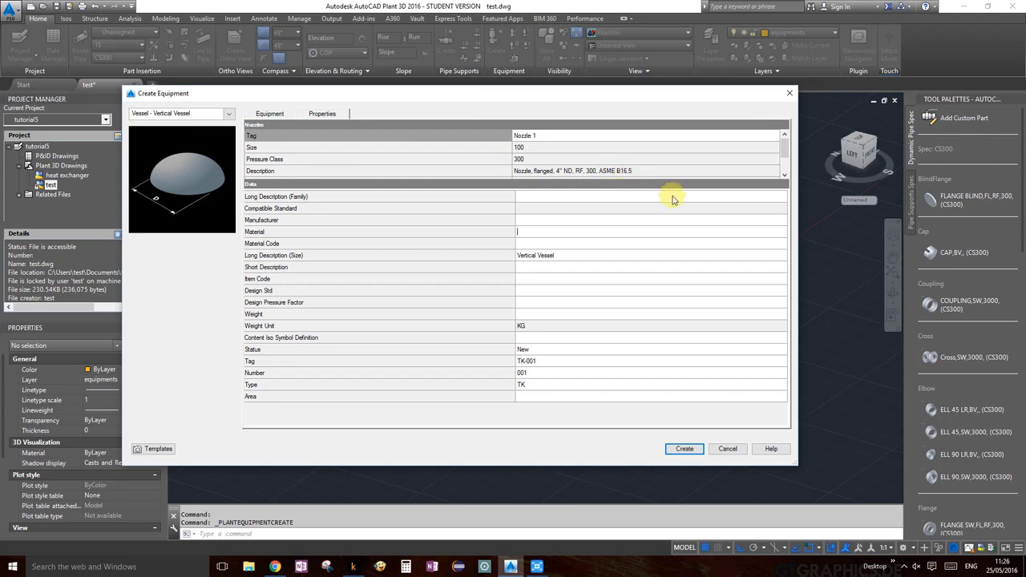
left_click(269, 114)
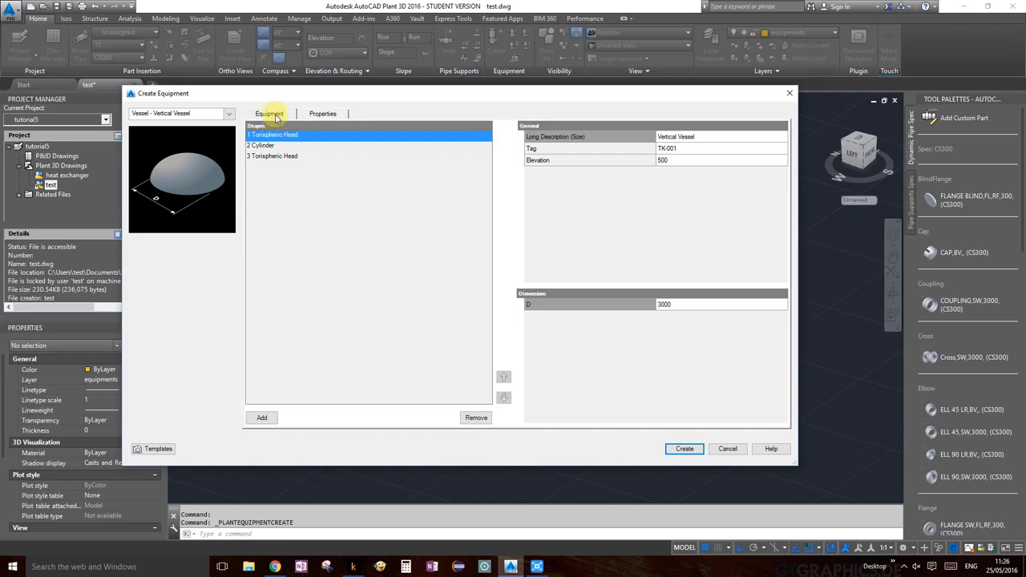
Set the height H of the vessel's cylinder shape to 6000.
left_click(271, 146)
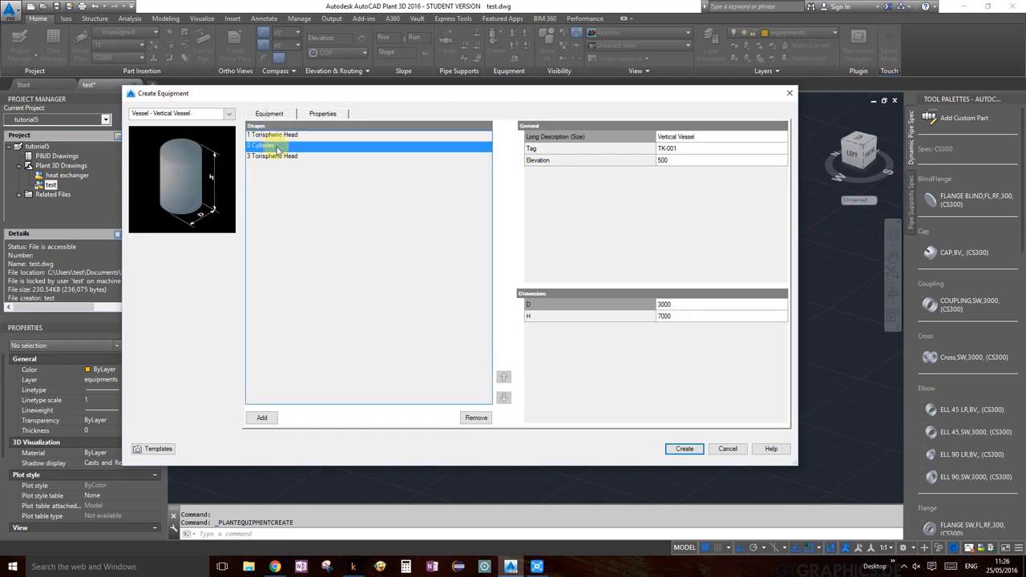
left_click(682, 317)
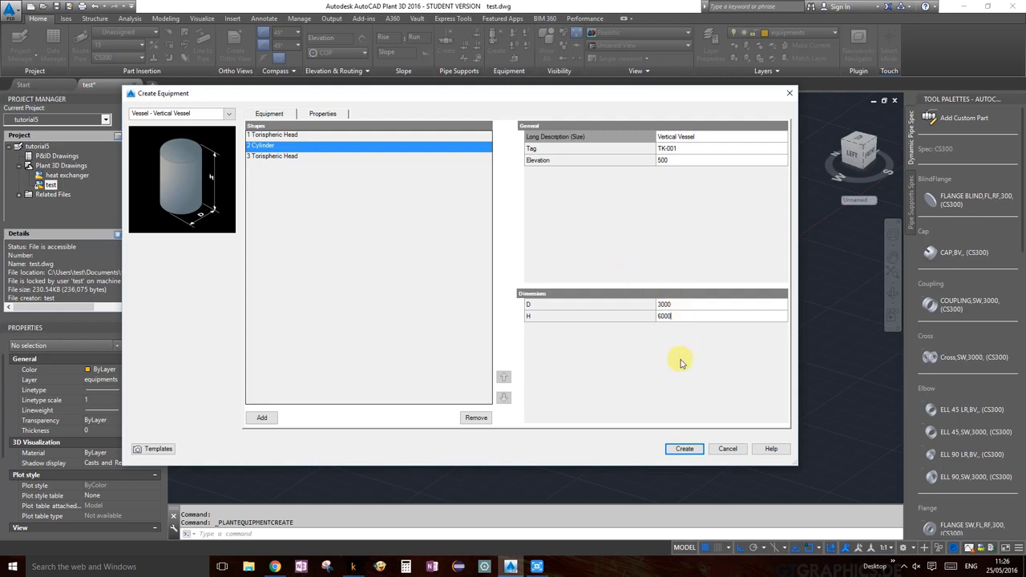
left_click(451, 130)
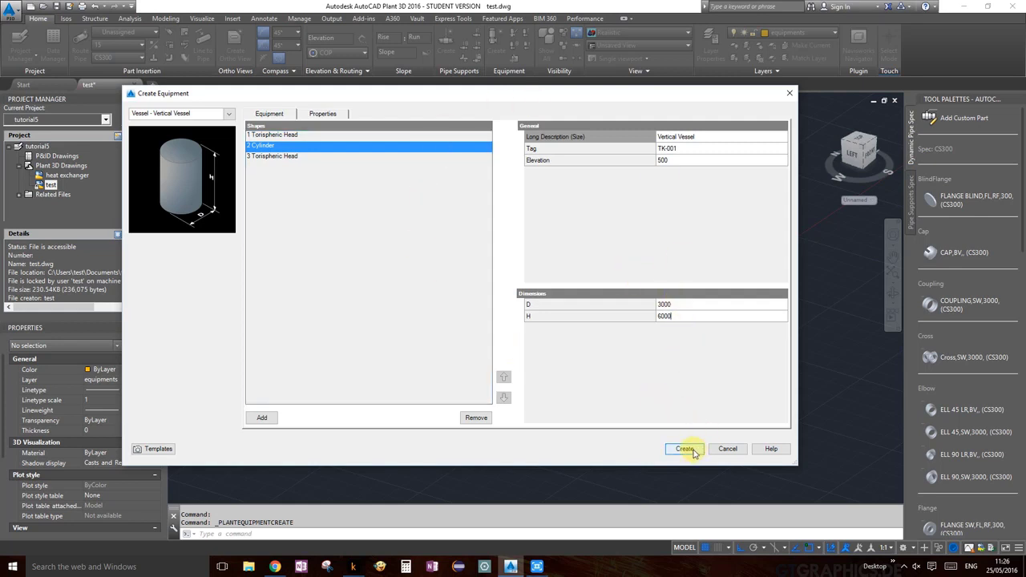
Create the vessel and insert it at the midpoint of the construction line on the +500 level.
left_click(685, 449)
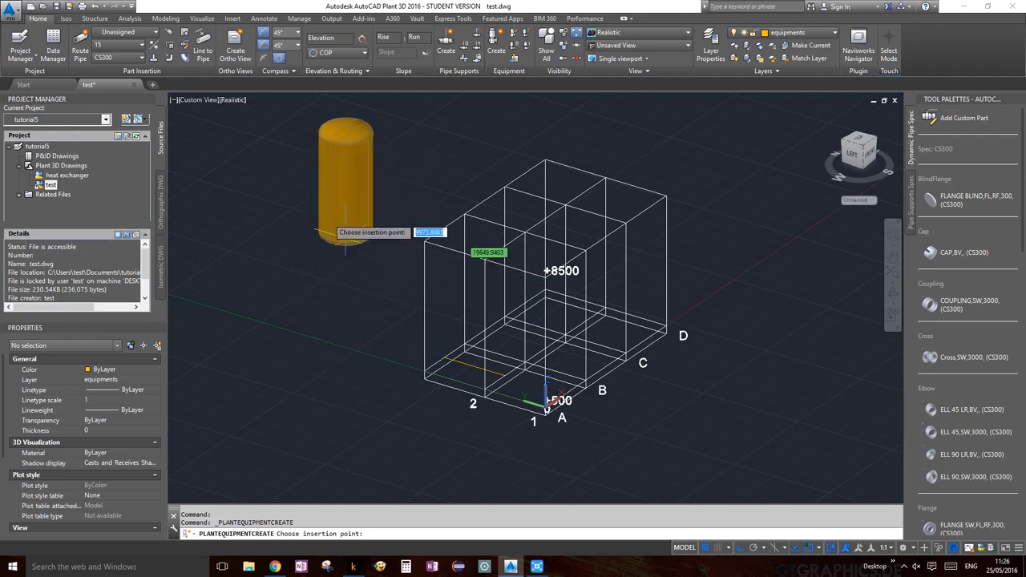
scroll(382, 340, "up", 6)
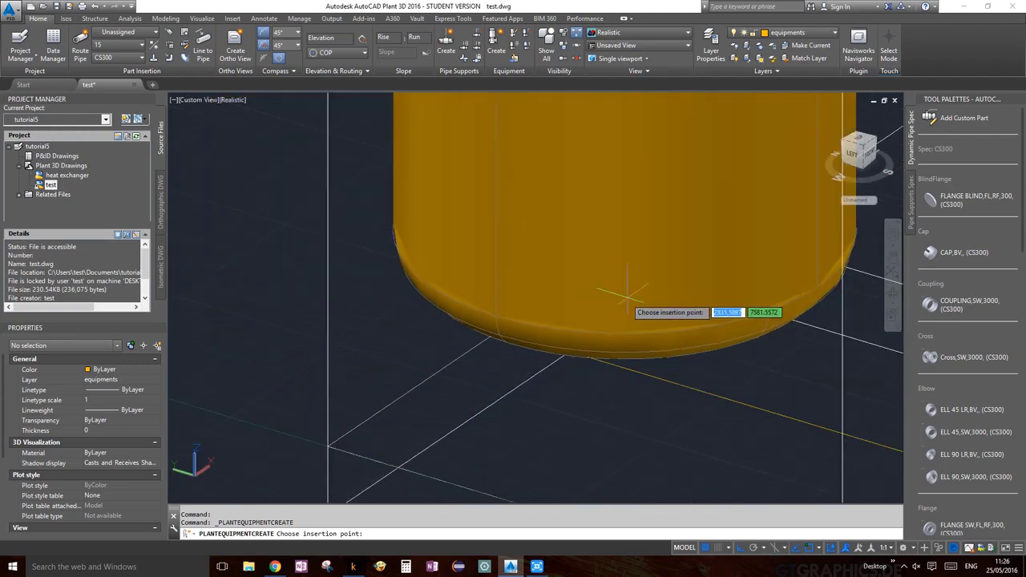
scroll(662, 272, "down", 6)
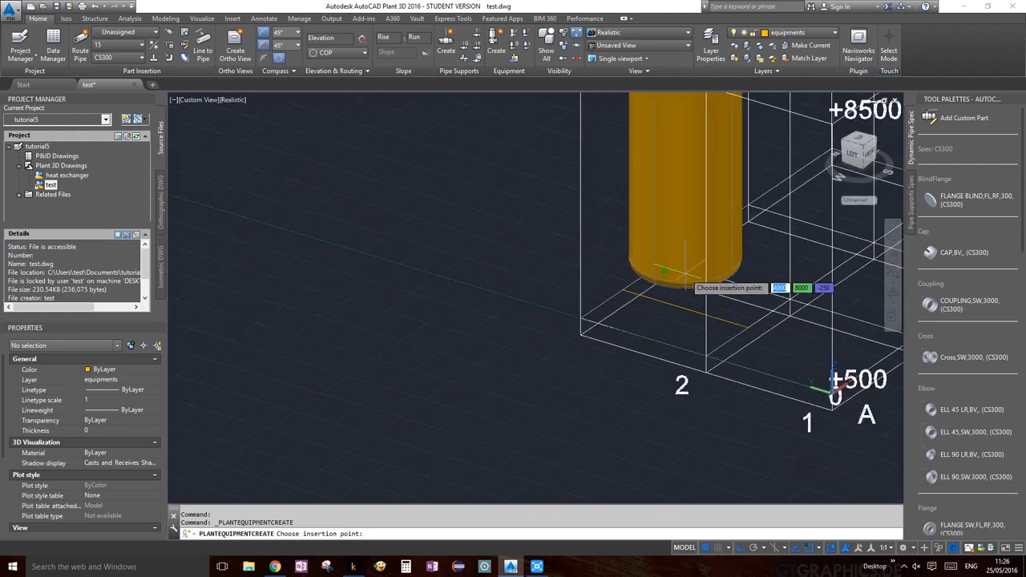
scroll(686, 273, "up", 5)
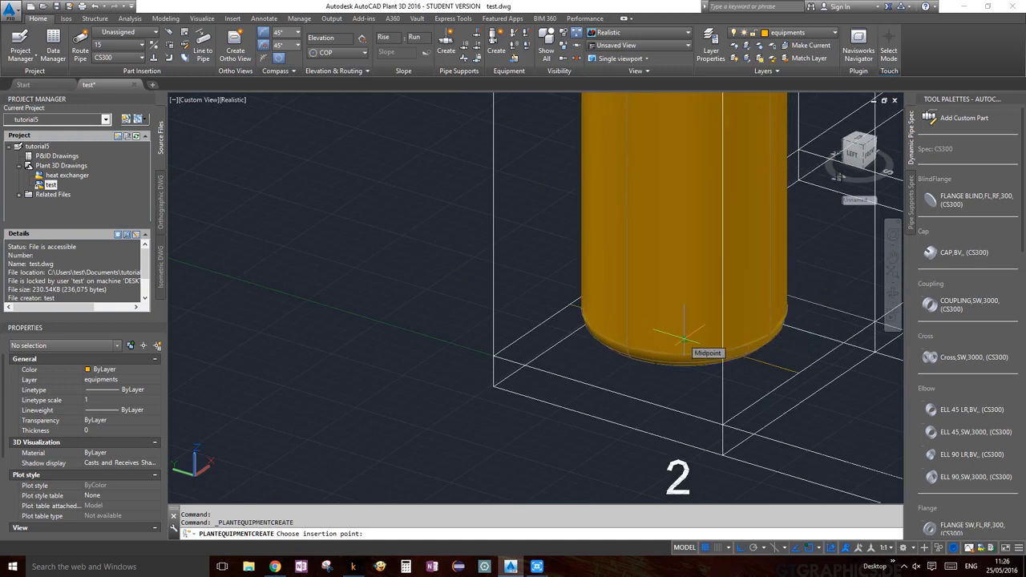
left_click(685, 339)
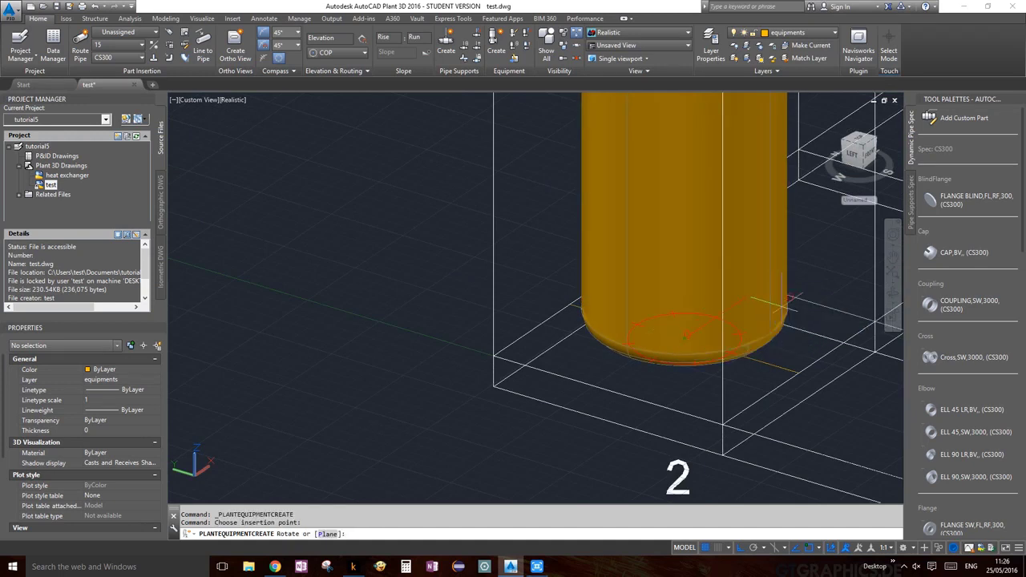
Fix the vessel's rotation along an orthogonal grid direction to complete its placement.
scroll(848, 401, "down", 5)
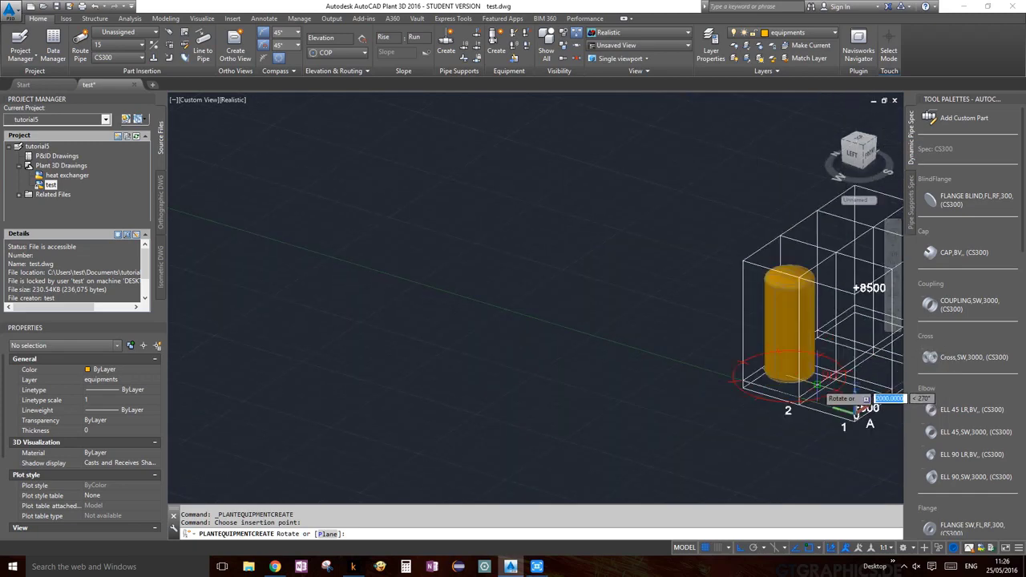
middle_click_drag(862, 405, 641, 366)
scroll(625, 360, "up", 5)
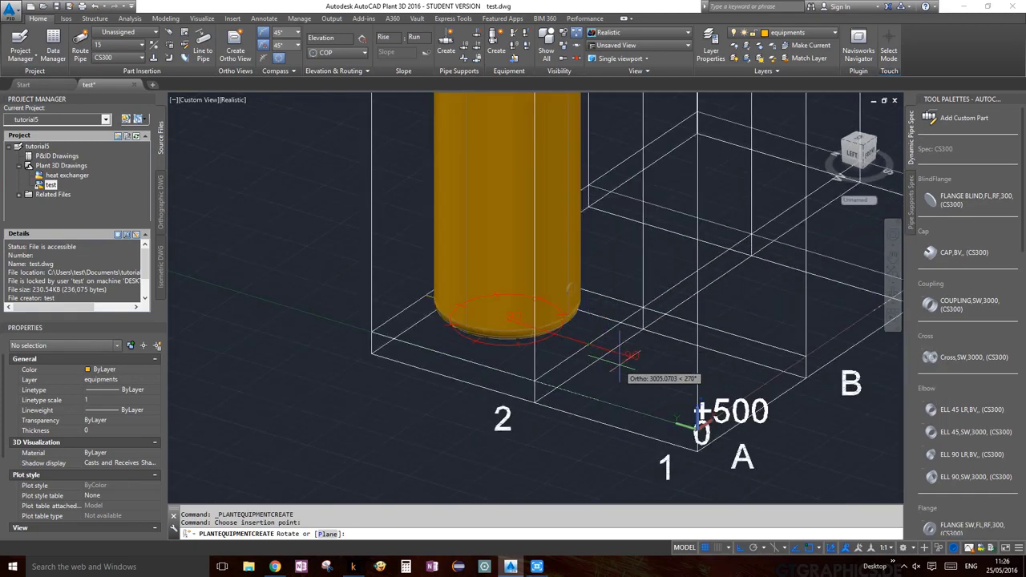
scroll(621, 357, "down", 2)
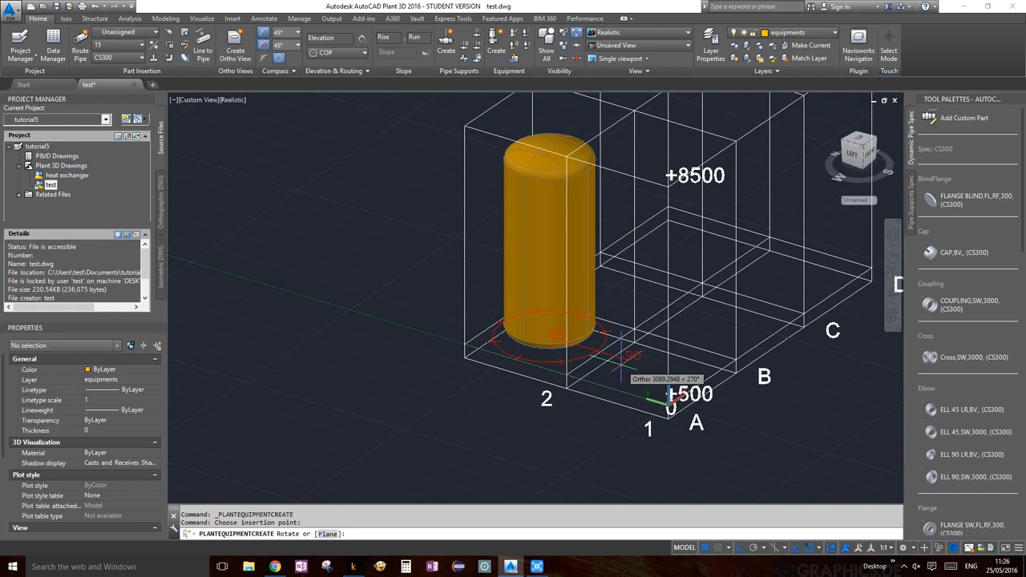
scroll(622, 357, "down", 2)
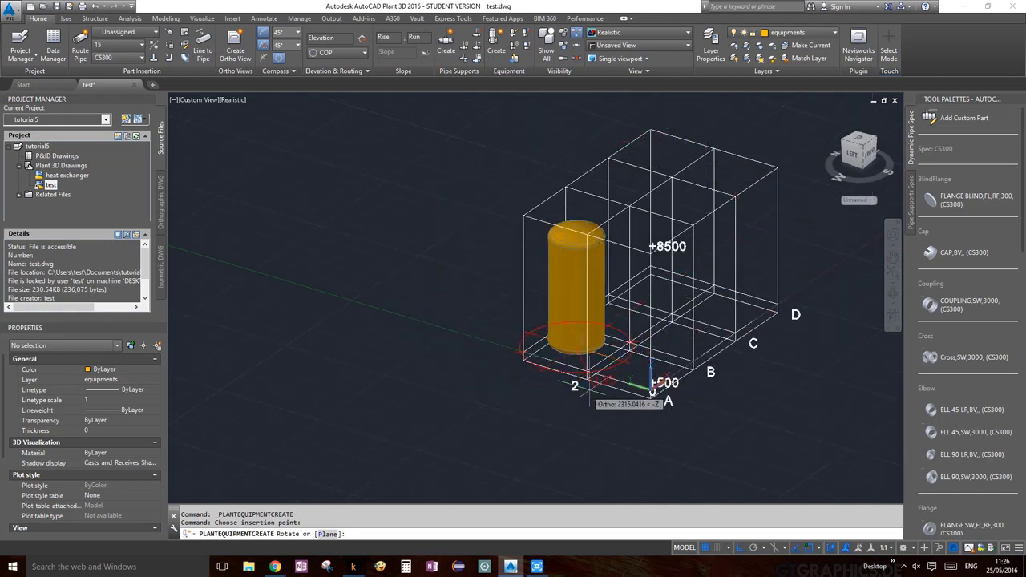
scroll(654, 376, "up", 4)
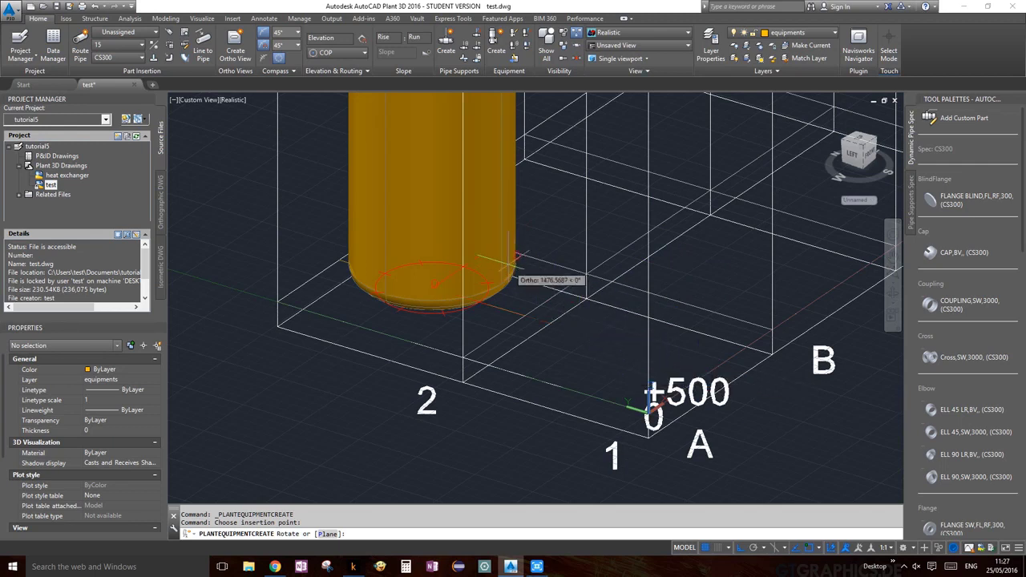
left_click(618, 343)
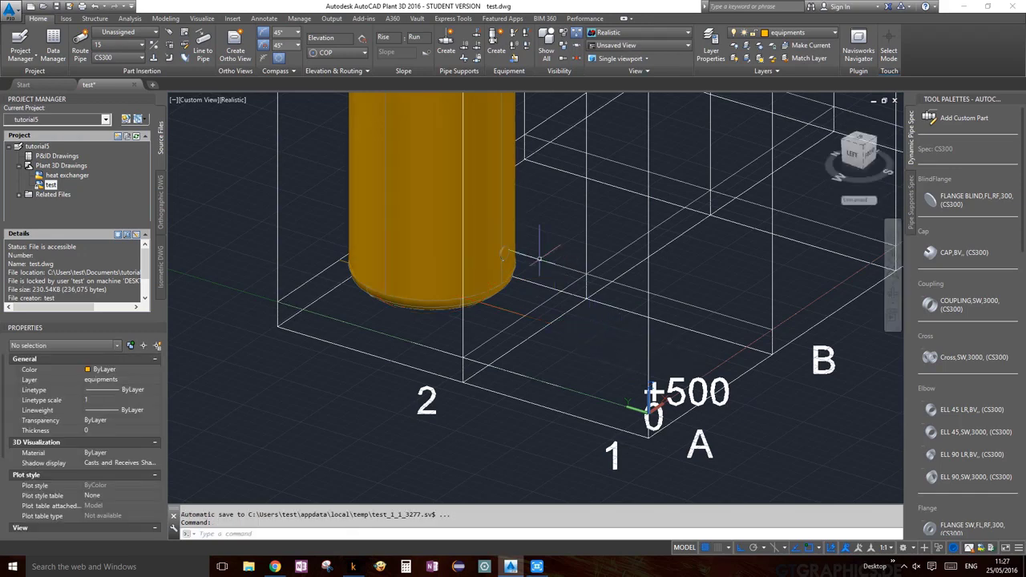
Examine the side nozzle near the vessel's base, the construction line beneath it and the vessel's position in the structure.
scroll(503, 253, "down", 2)
scroll(503, 257, "up", 3)
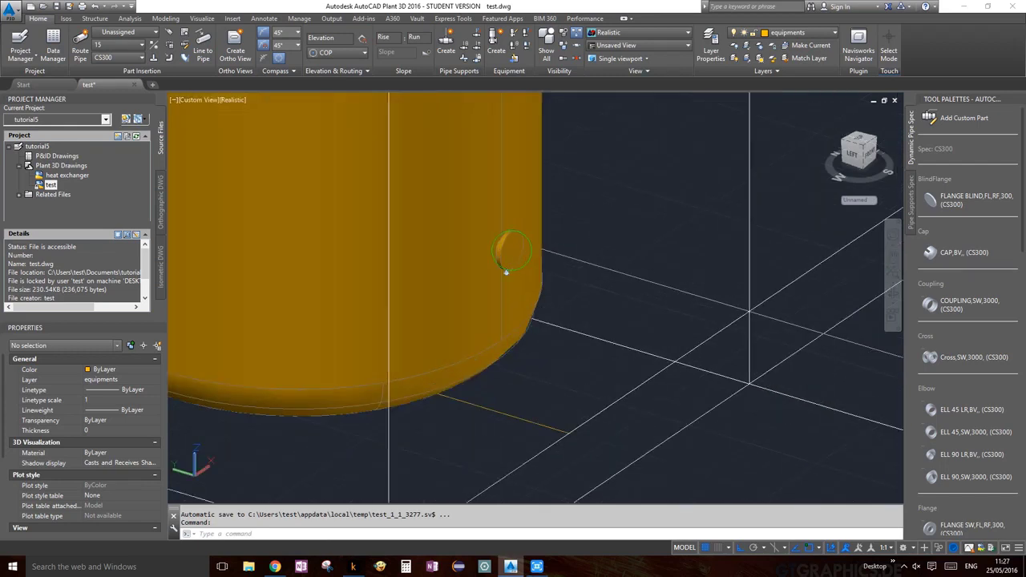
scroll(501, 254, "down", 5)
scroll(501, 255, "up", 4)
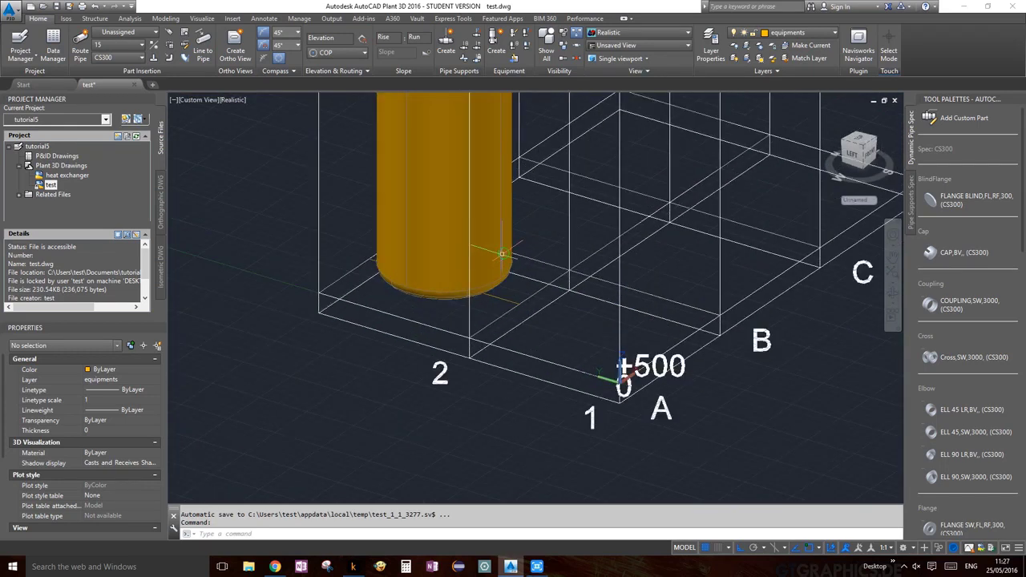
scroll(502, 253, "up", 3)
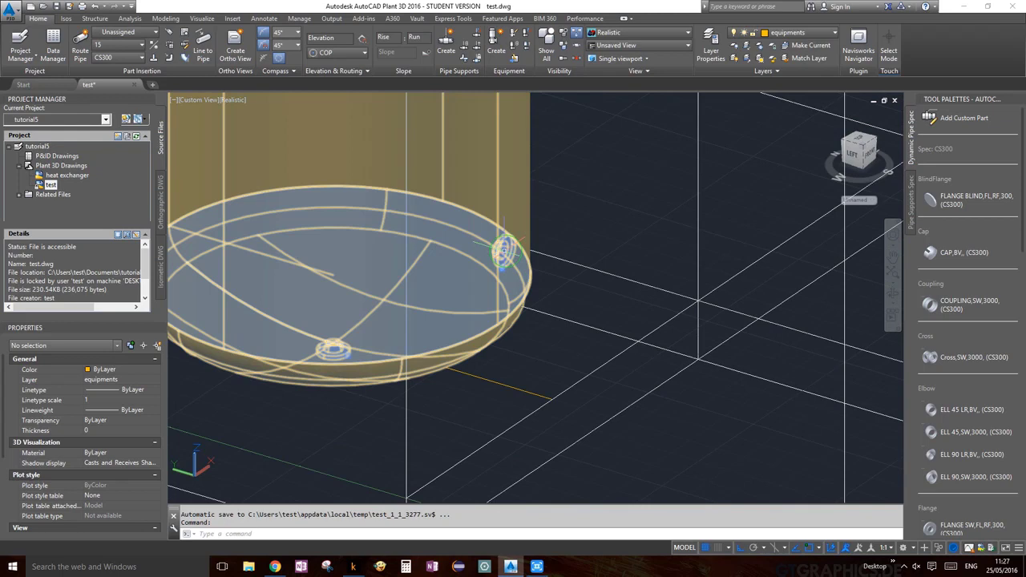
scroll(503, 250, "down", 6)
middle_click_drag(539, 273, 553, 240)
scroll(553, 240, "down", 2)
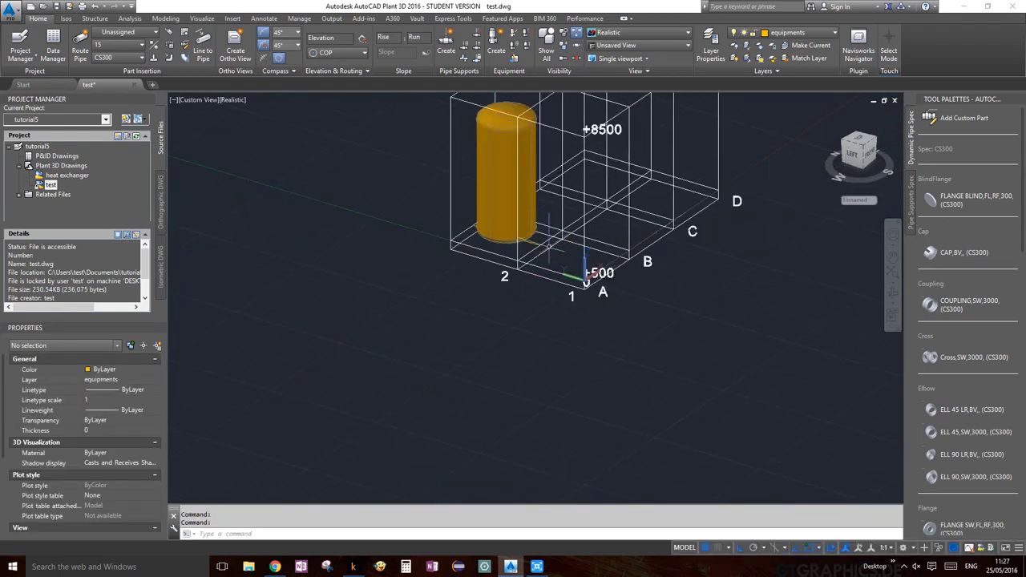
scroll(549, 245, "up", 4)
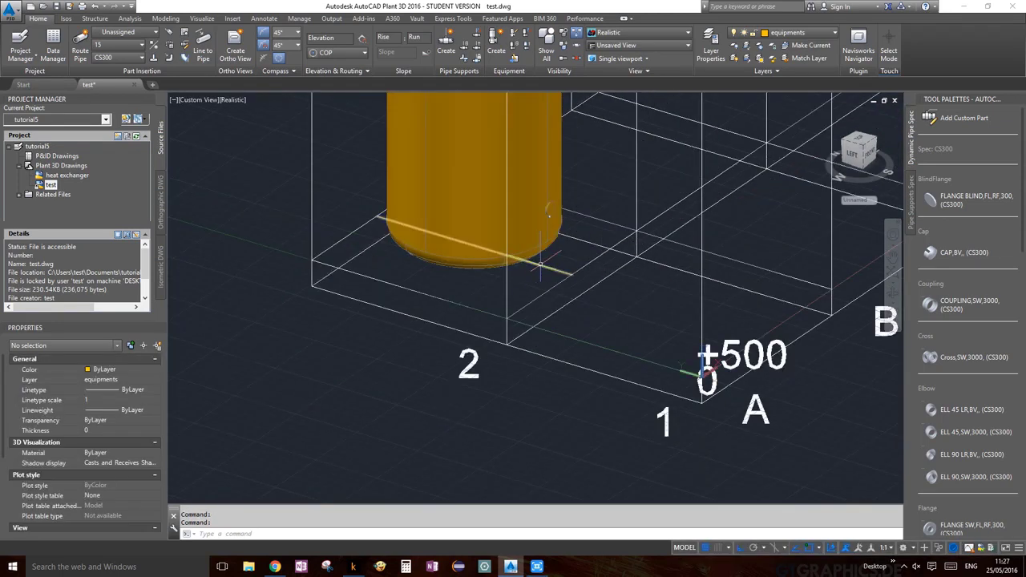
mouse_move(540, 264)
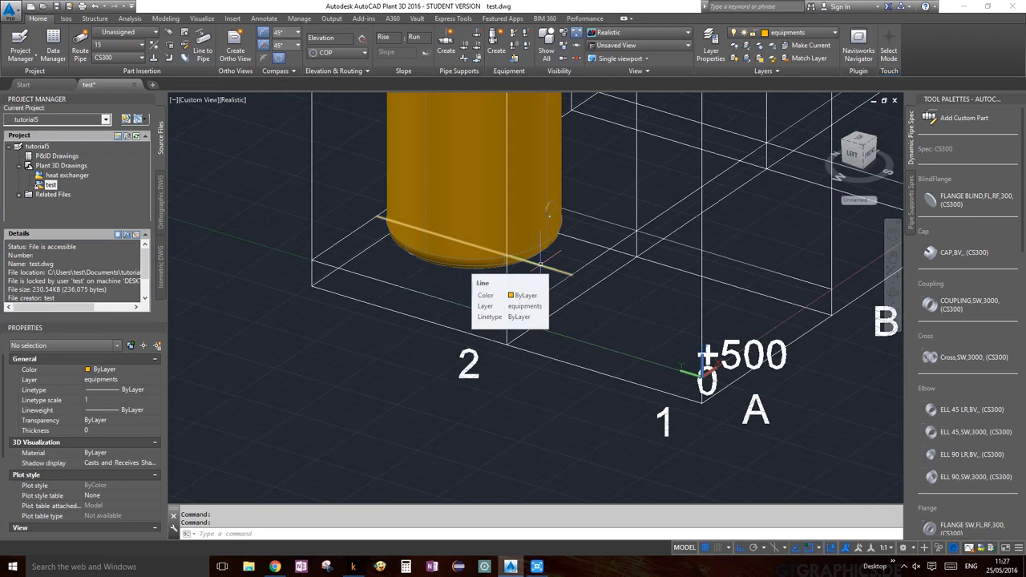
scroll(673, 305, "down", 3)
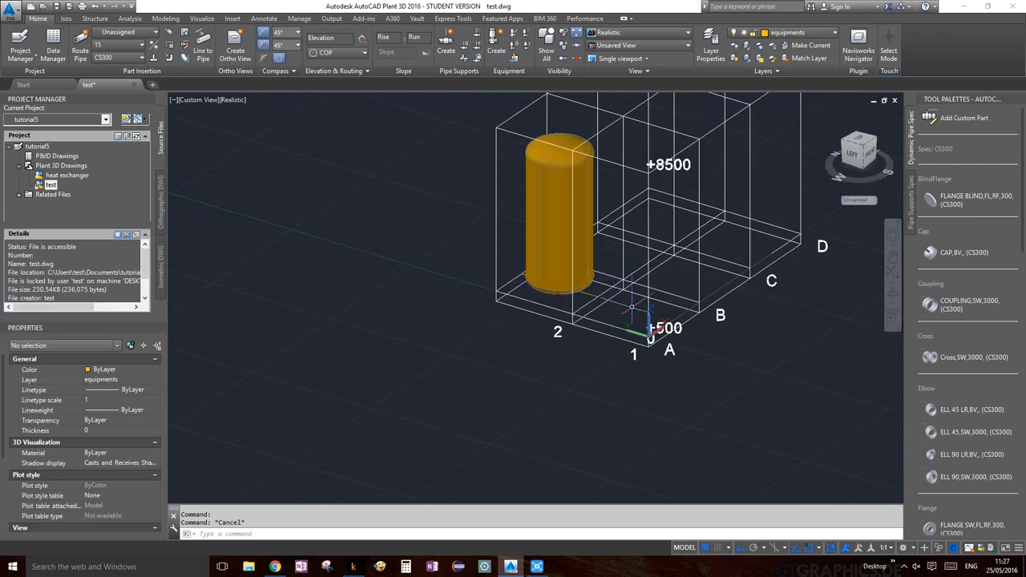
middle_click_drag(626, 310, 545, 330)
scroll(534, 311, "up", 3)
scroll(533, 311, "down", 3)
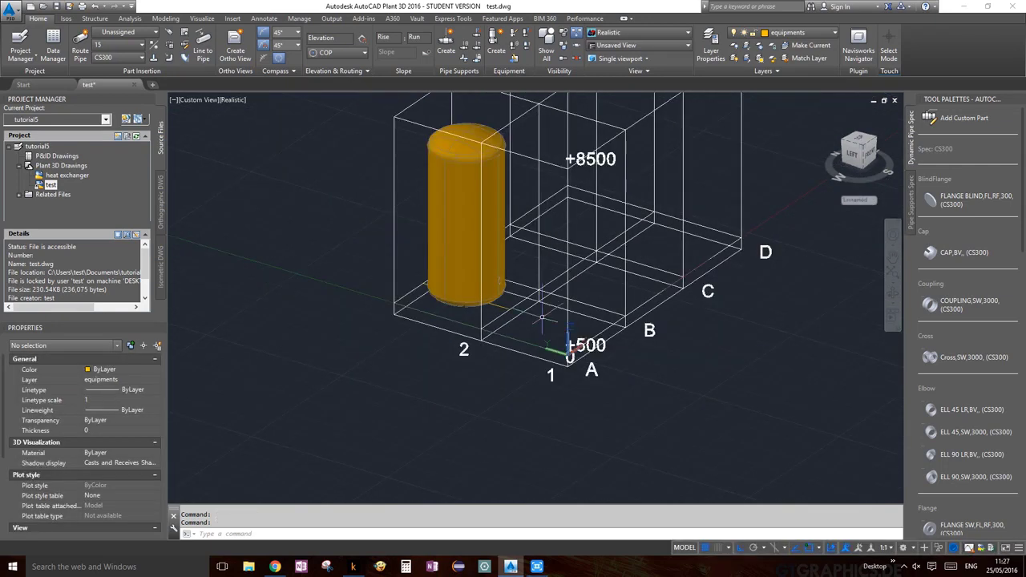
Draw a 500 line from the grid A/2 corner on the +500 level along grid line 2 towards B.
scroll(542, 335, "up", 4)
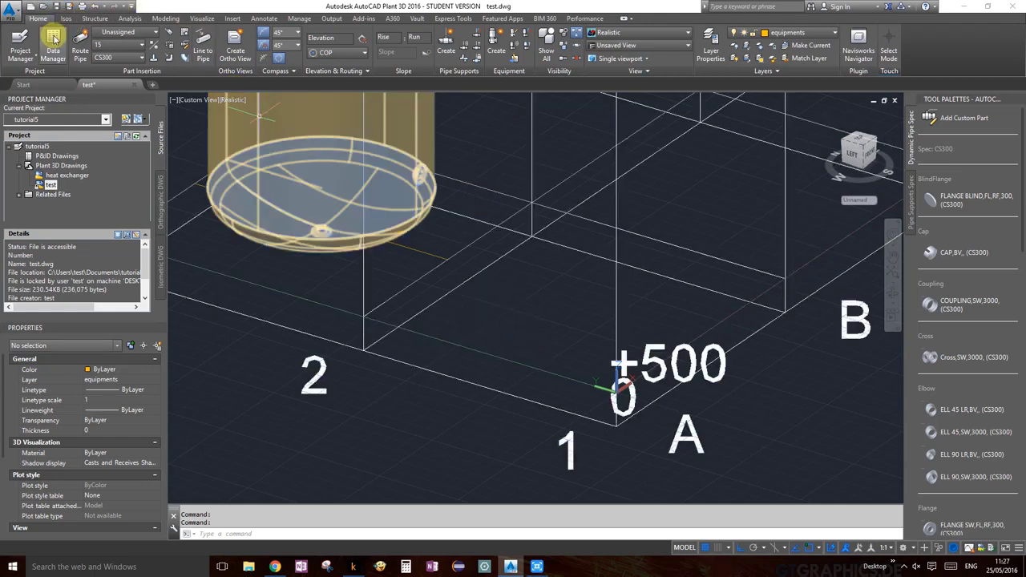
left_click(165, 18)
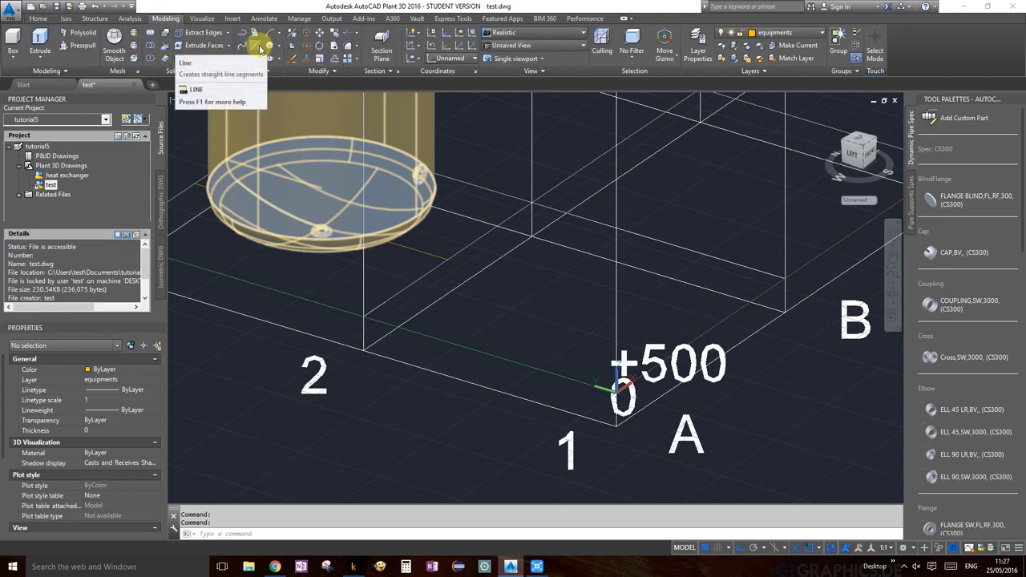
left_click(257, 46)
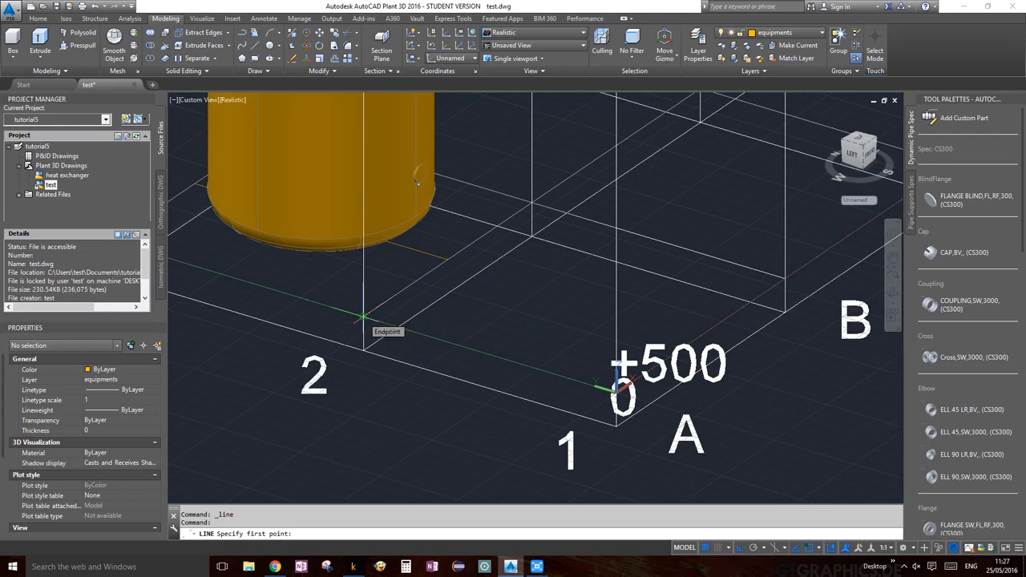
left_click(364, 318)
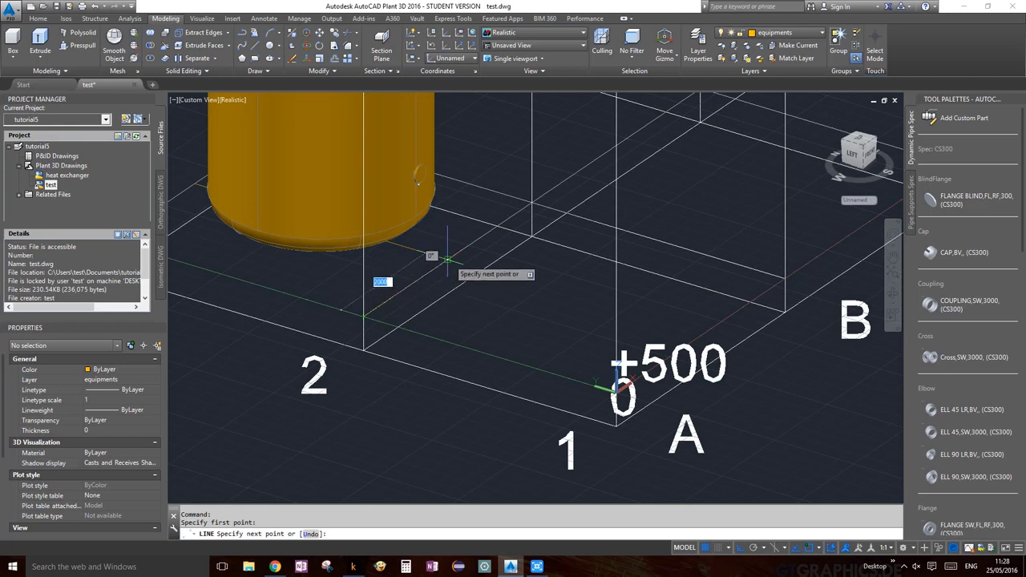
type("5")
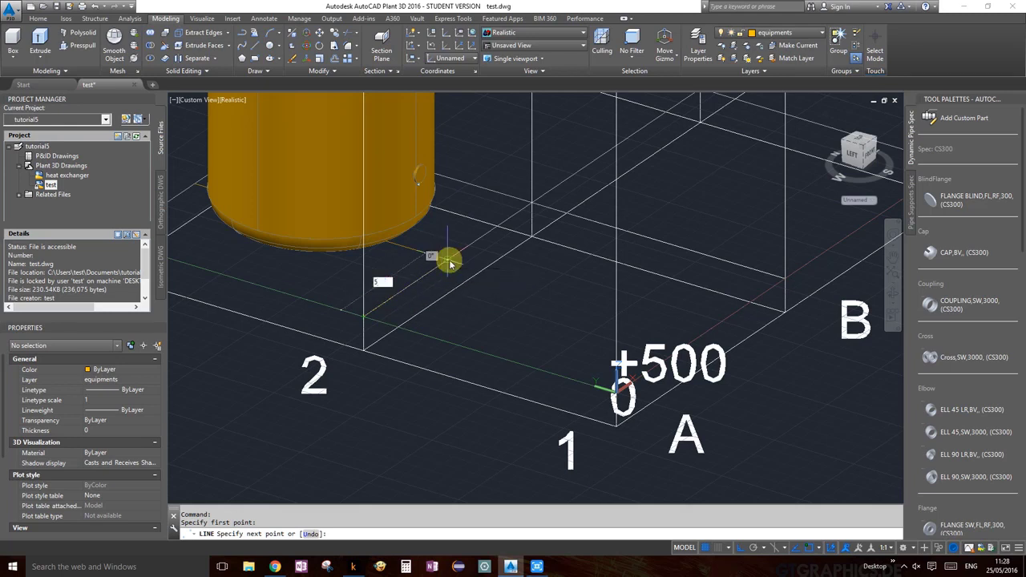
type("00")
key("Return")
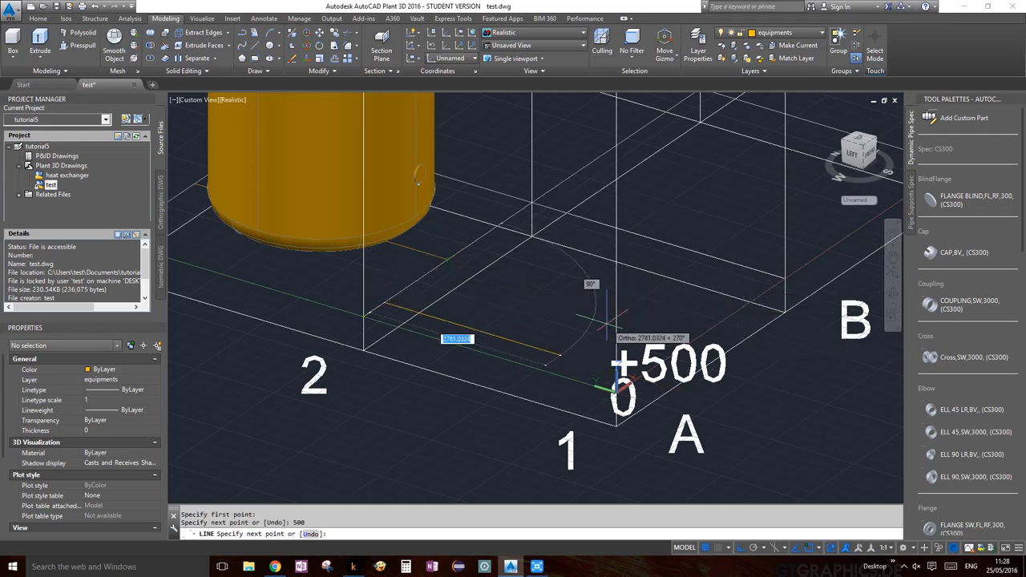
key("Escape")
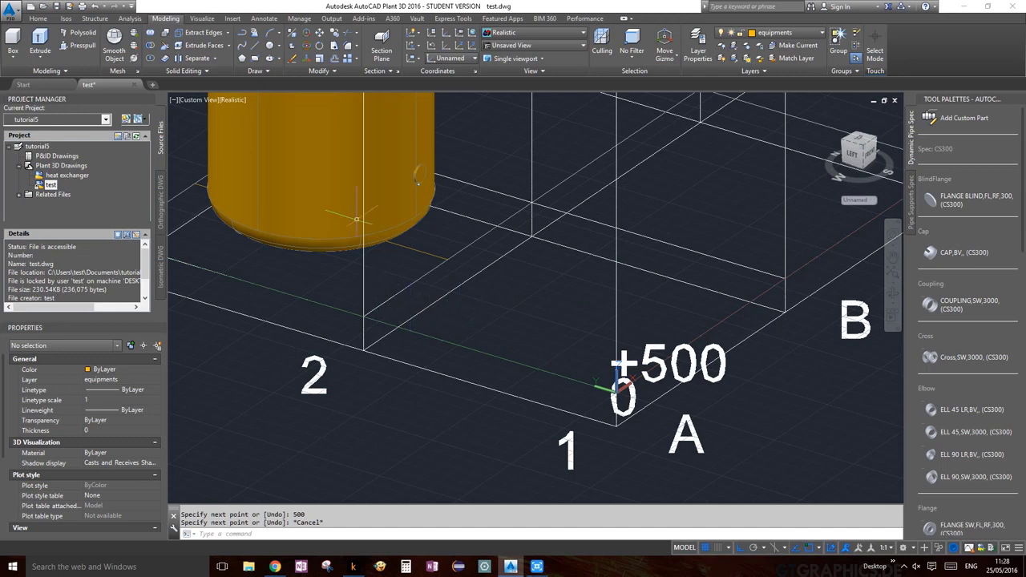
Draw a line from a Nearest snap point on the grid line 2 beam perpendicular to the grid line 1 beam at +500.
left_click(315, 72)
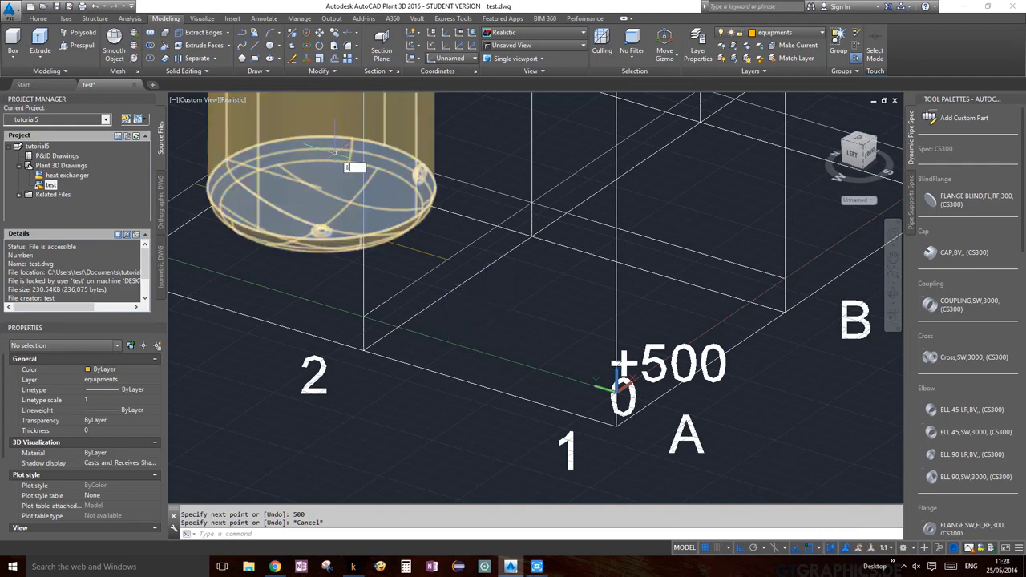
type("e")
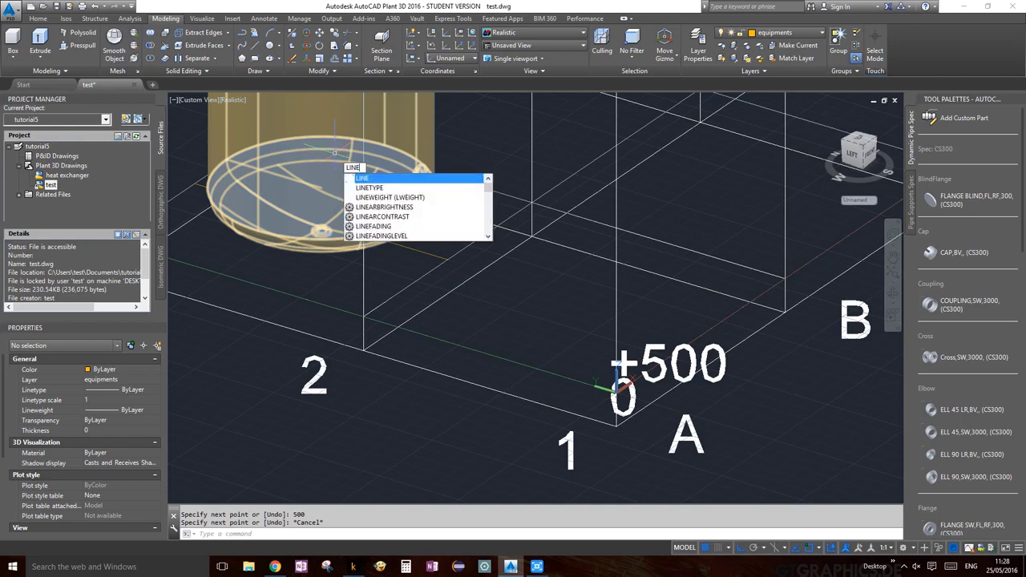
key("Return")
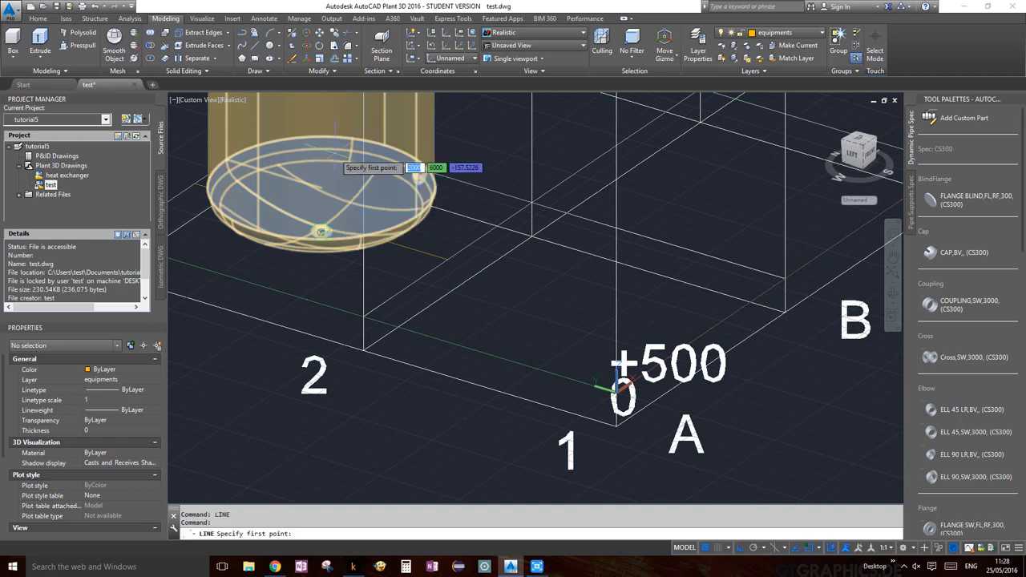
right_click(461, 293, "shift")
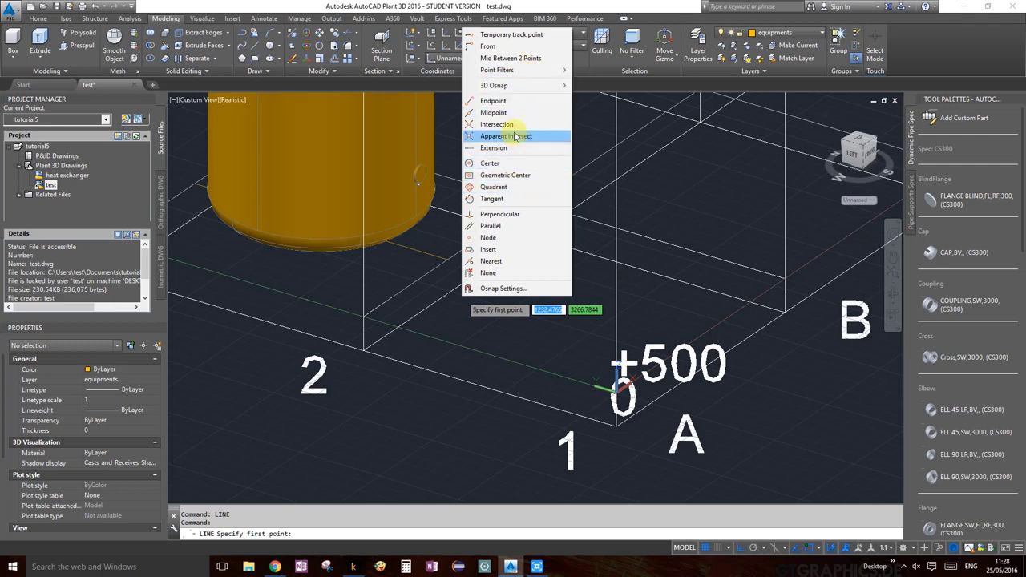
left_click(495, 262)
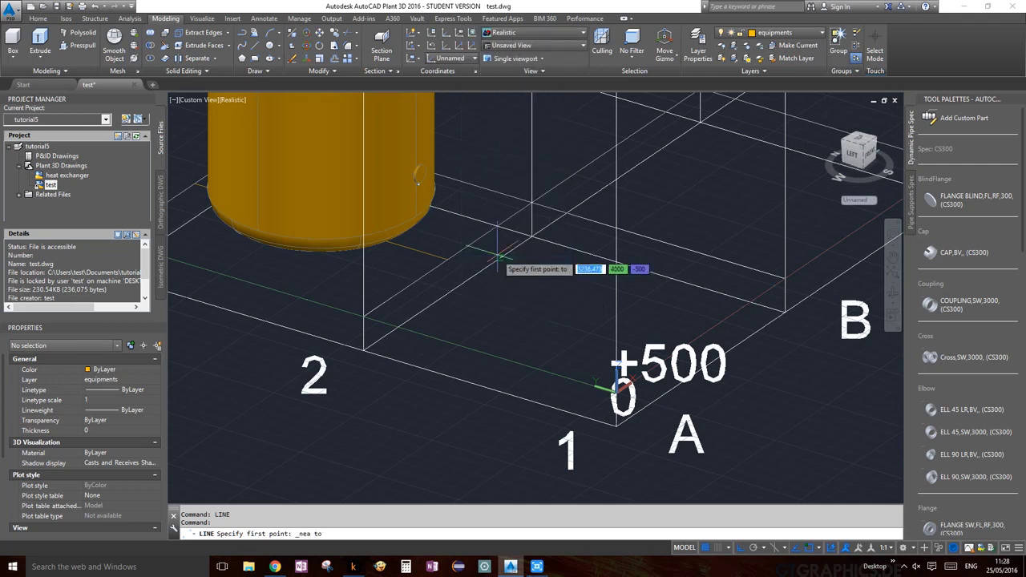
left_click(408, 286)
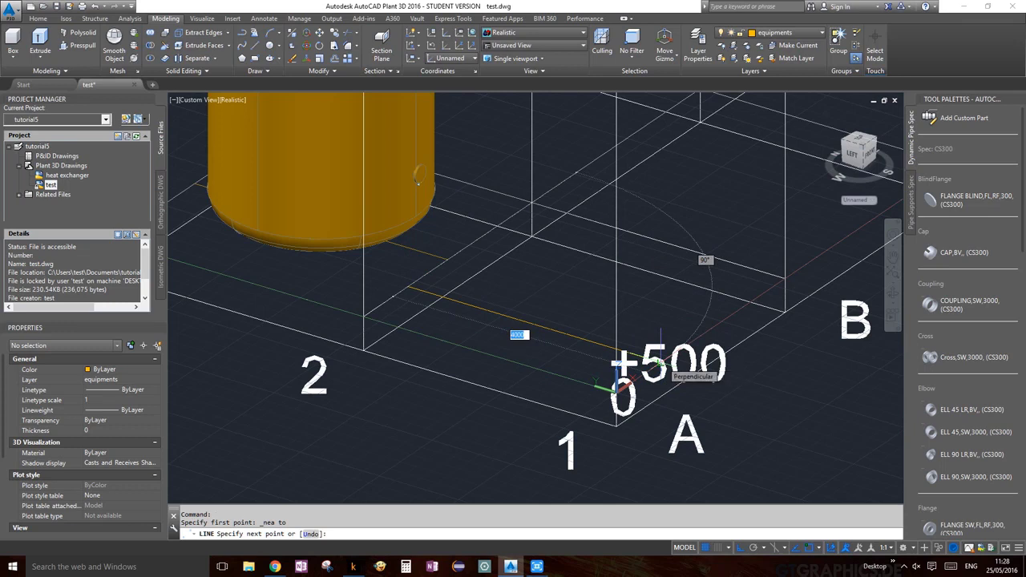
left_click(659, 366)
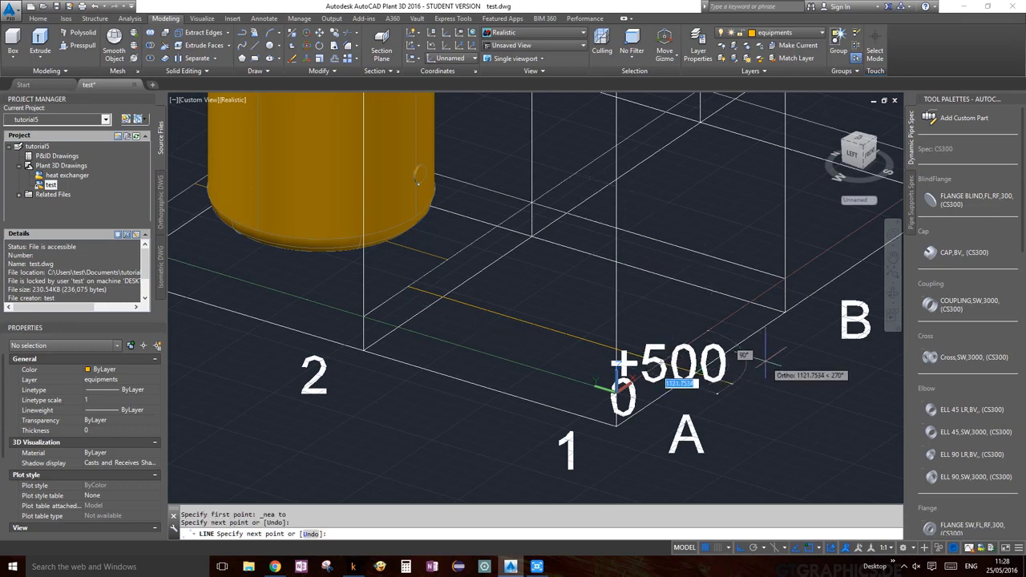
key("Escape")
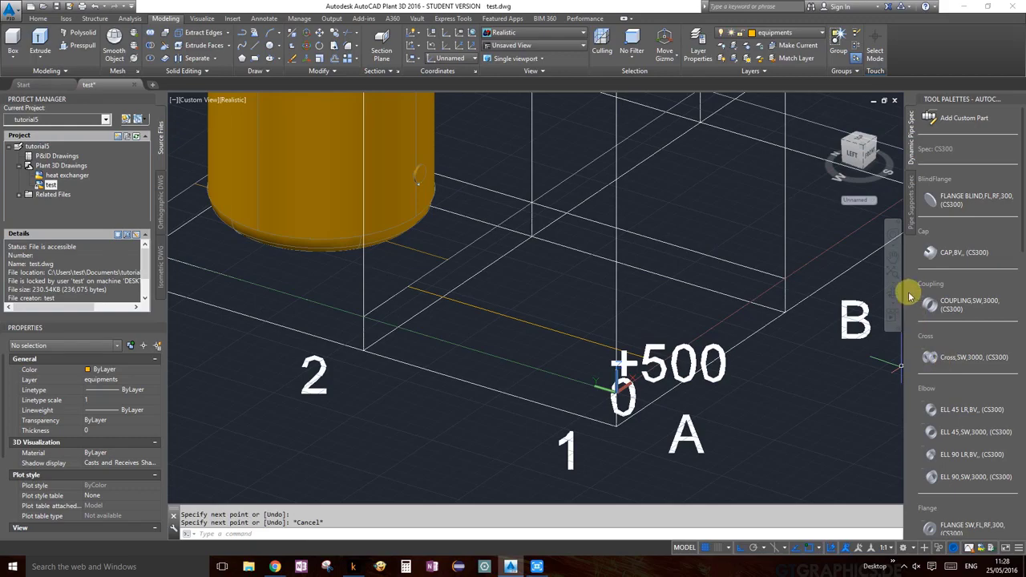
Inspect the new construction line from a higher angle and check which object snap modes are active.
left_click(893, 230)
left_click_drag(726, 360, 673, 389)
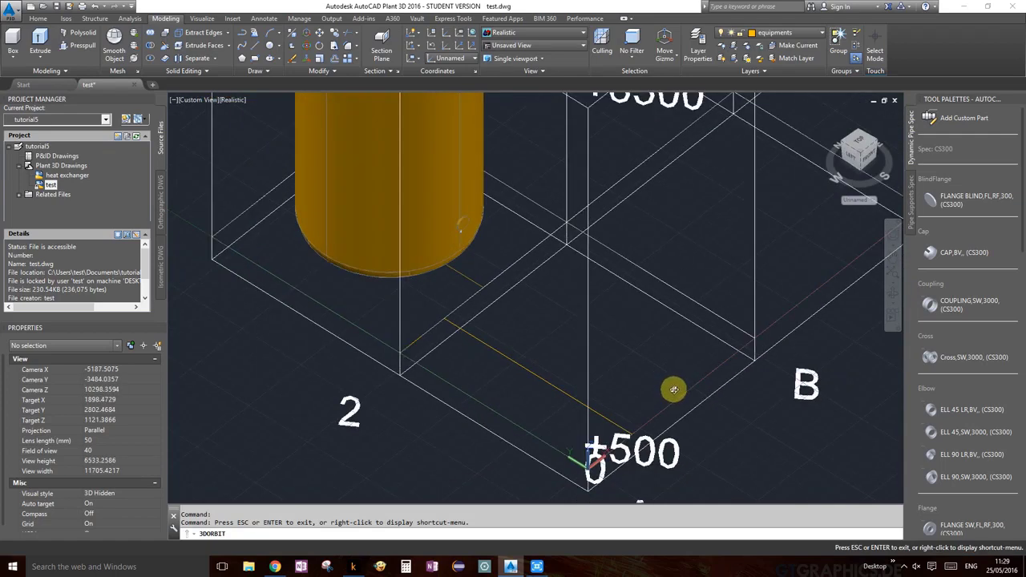
middle_click_drag(675, 385, 694, 265)
key("Escape")
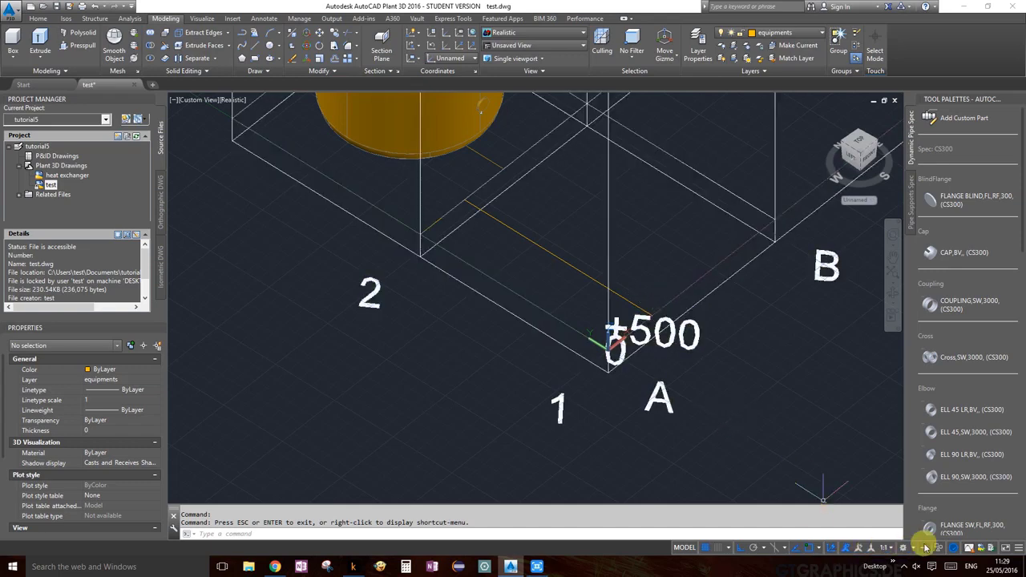
left_click(818, 547)
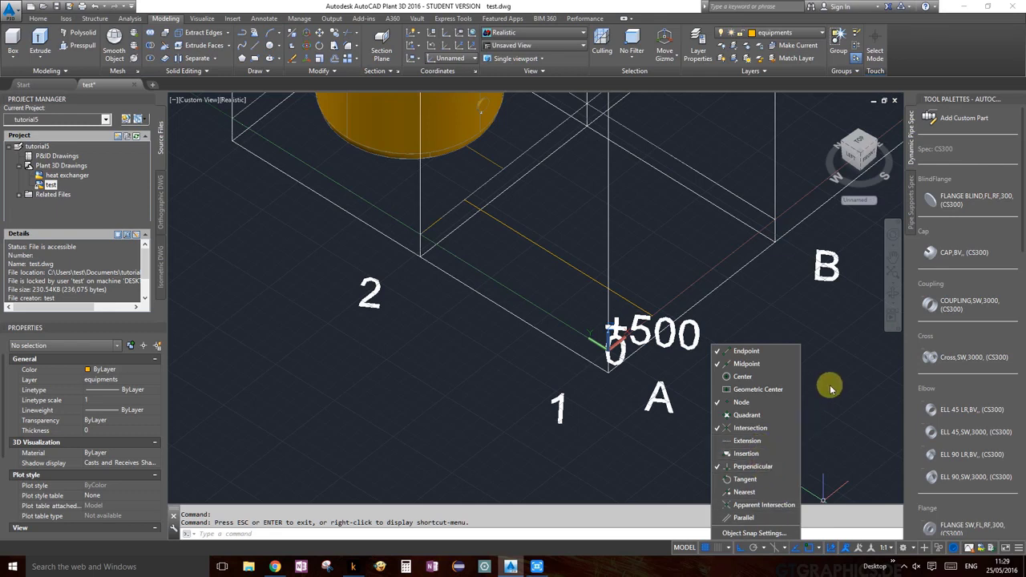
key("Escape")
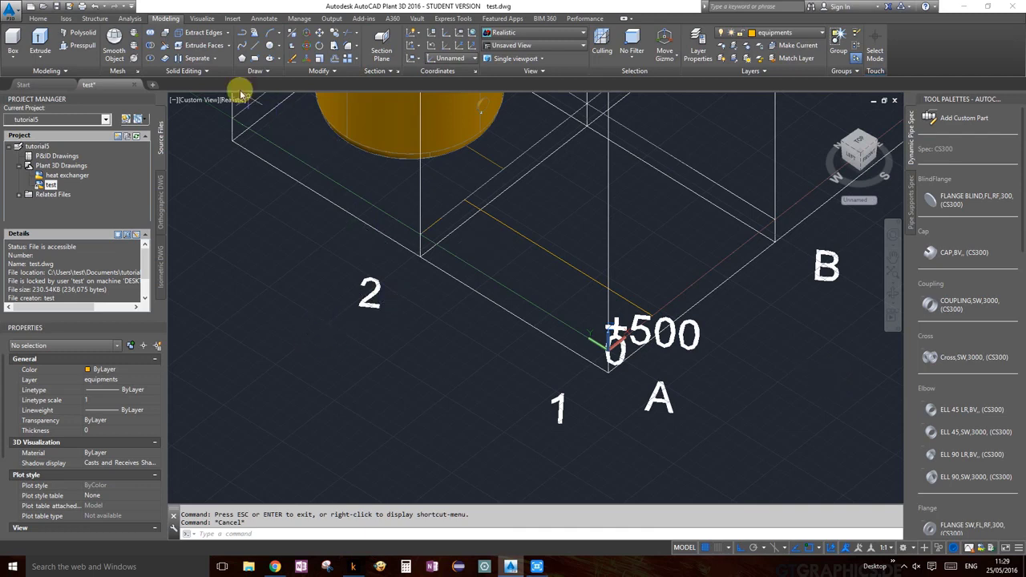
Start creating a new piece of equipment and choose the Centrifugal Pump type from the Pump category.
left_click(38, 19)
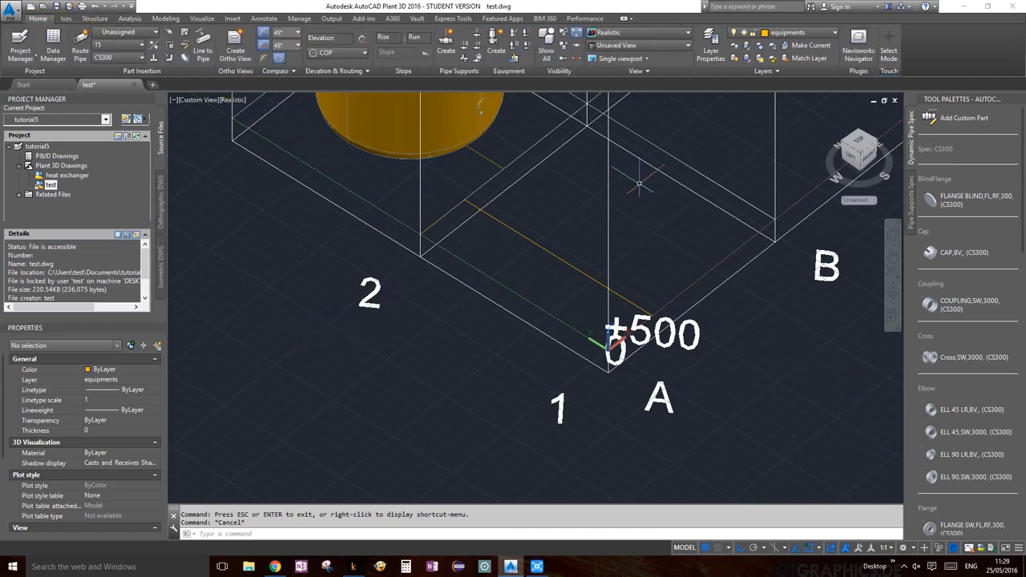
left_click(493, 40)
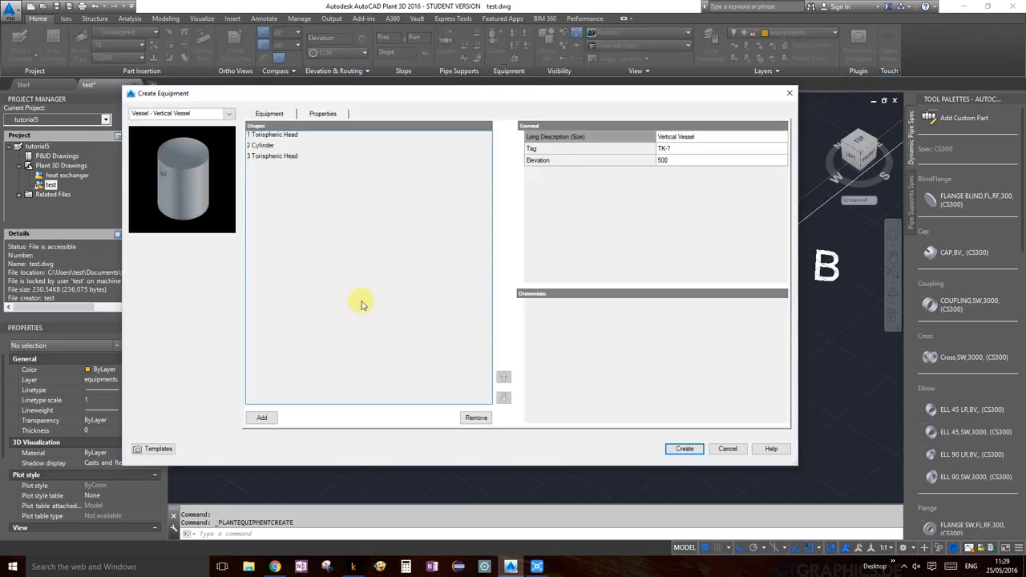
left_click(228, 117)
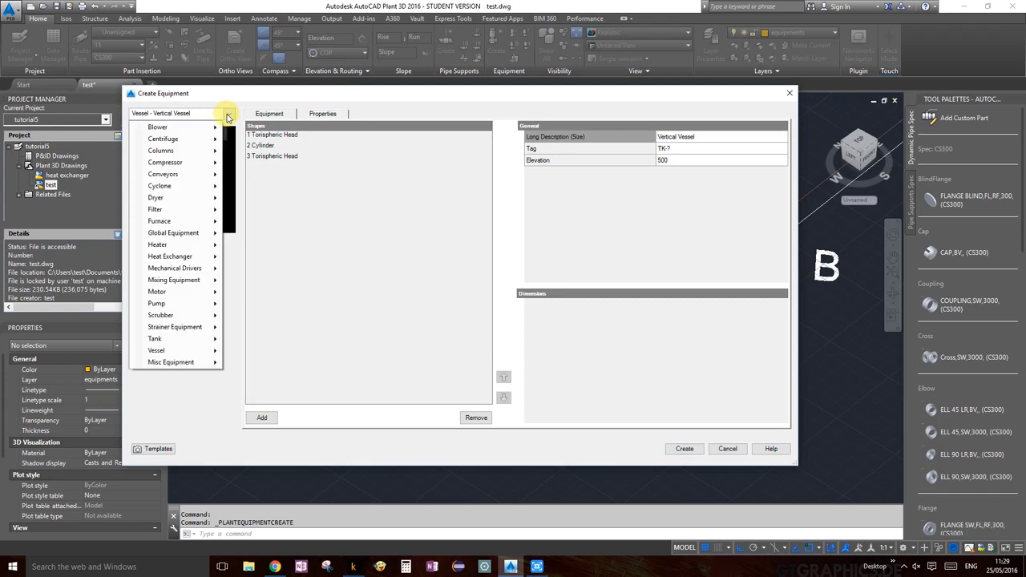
mouse_move(193, 337)
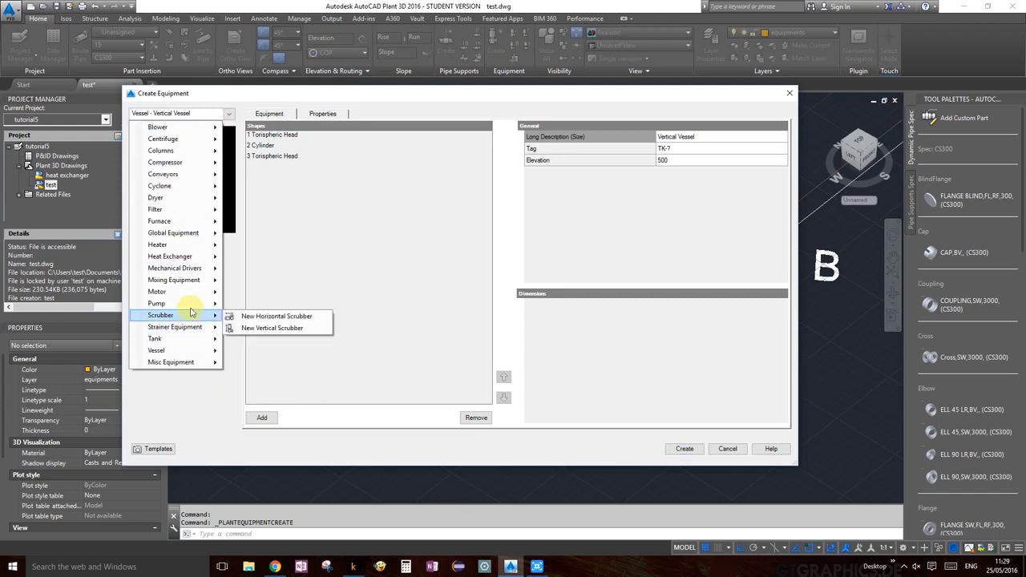
mouse_move(192, 302)
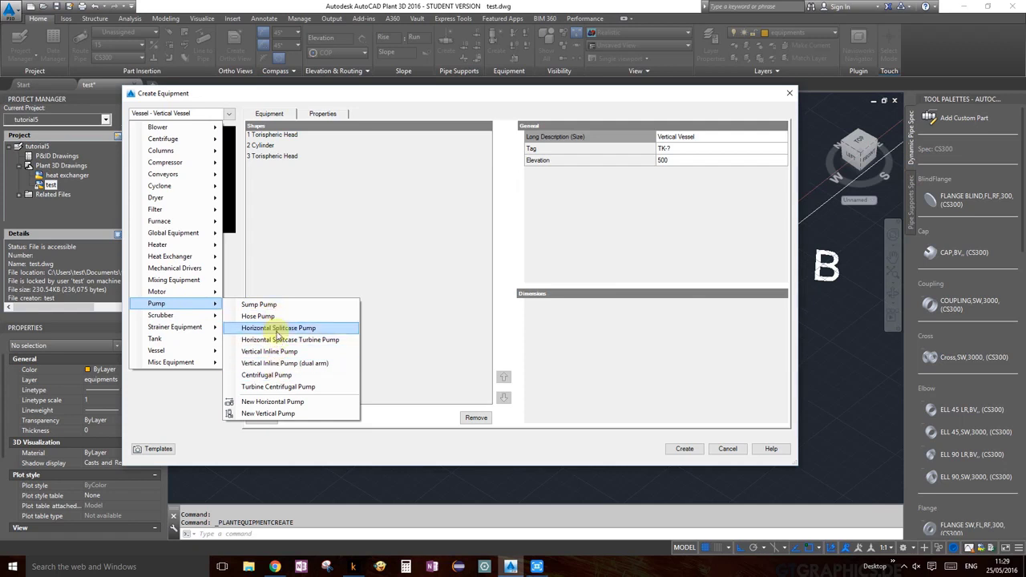
left_click(283, 377)
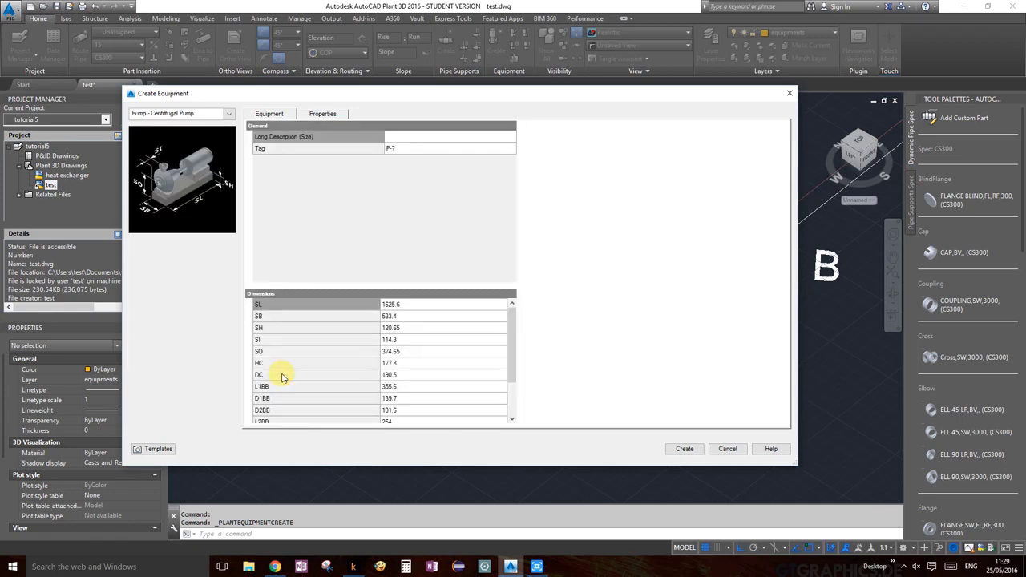
Enter Pump as the centrifugal pump's long description and assign it tag P-001 using number 1.
left_click(400, 138)
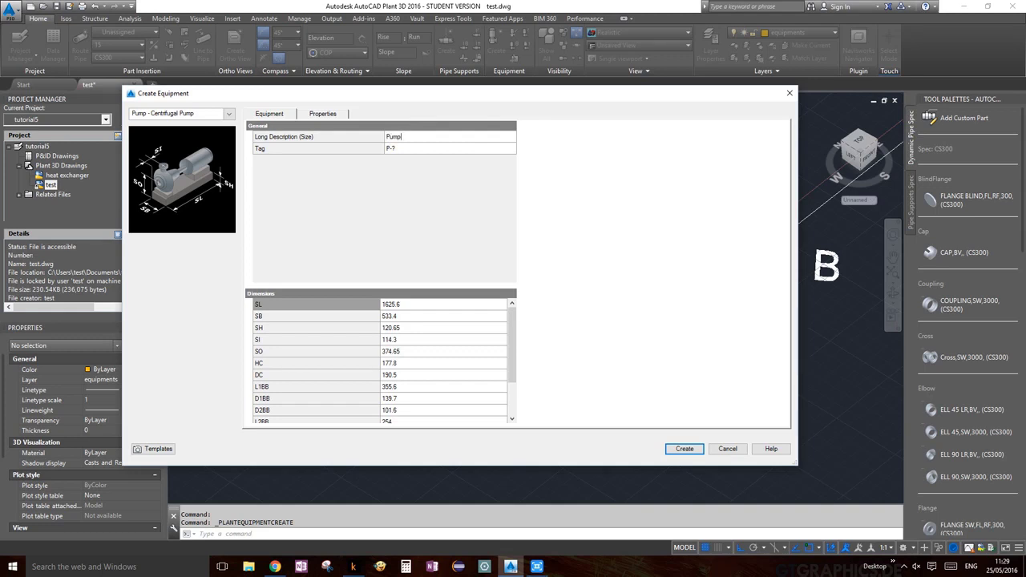
left_click(401, 149)
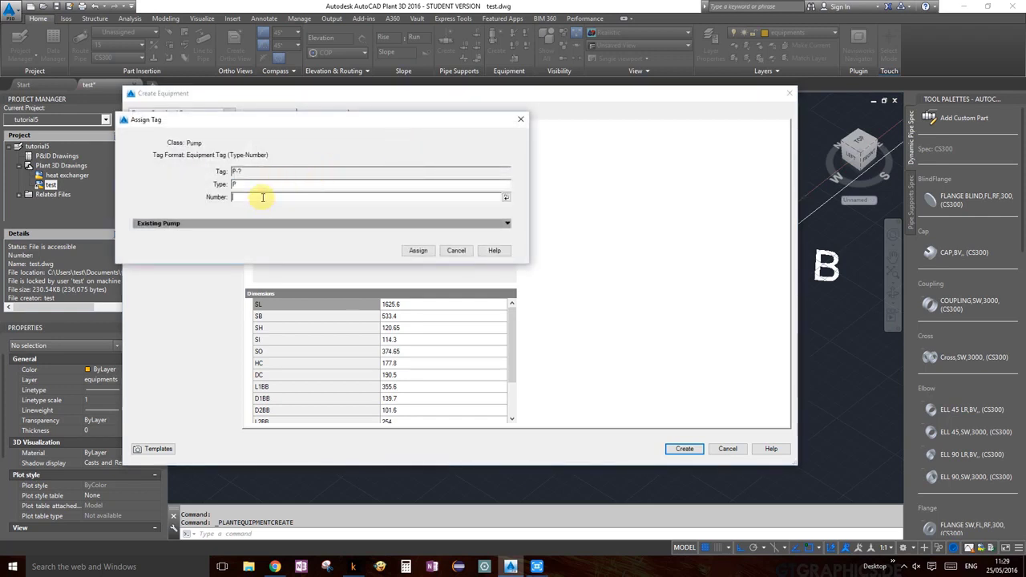
left_click(262, 197)
type("1")
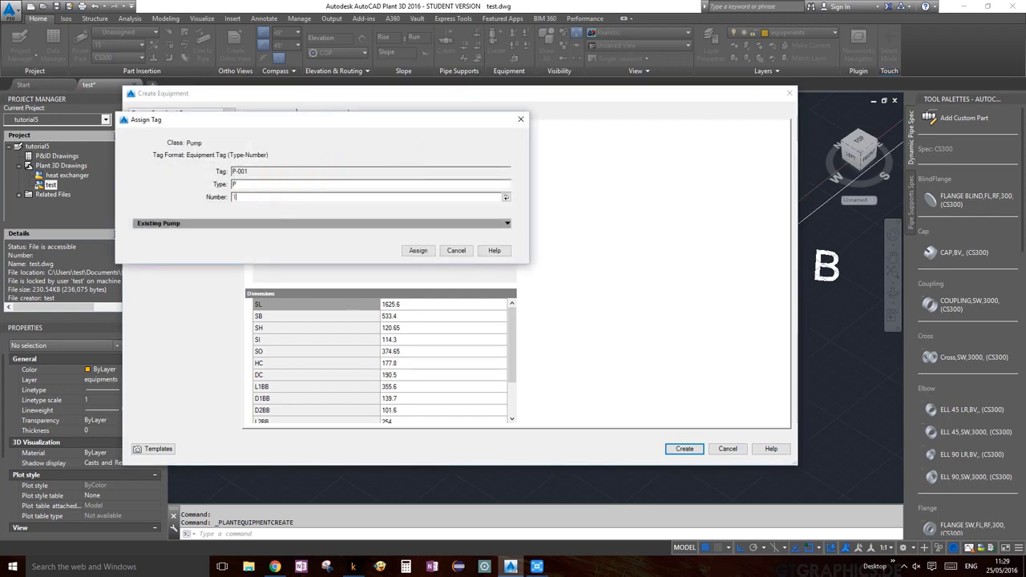
left_click(418, 251)
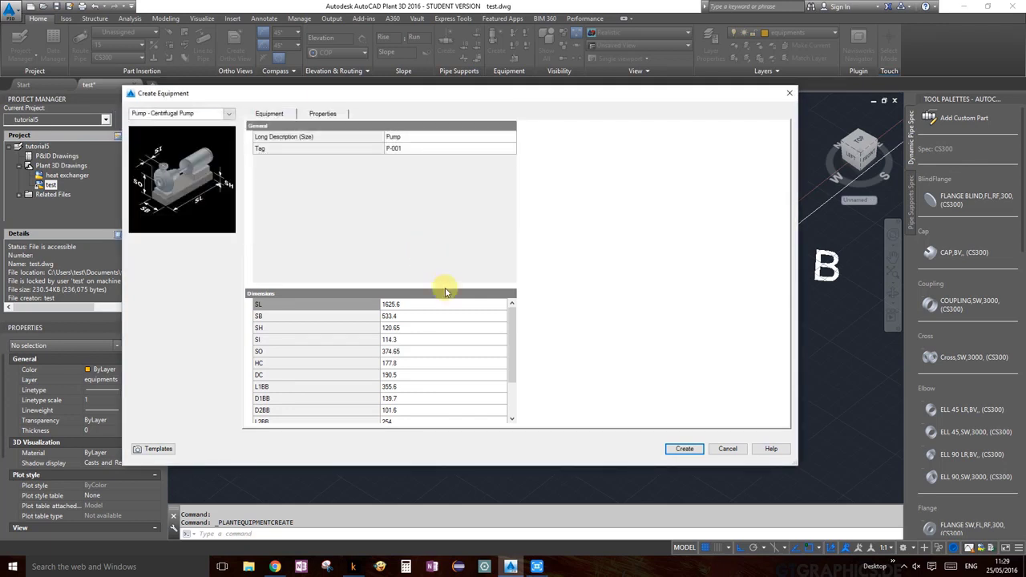
Create the pump with default dimensions and nozzles, inserting it at the construction line's midpoint with its motor pointing towards grid line 1.
scroll(371, 310, "down", 2)
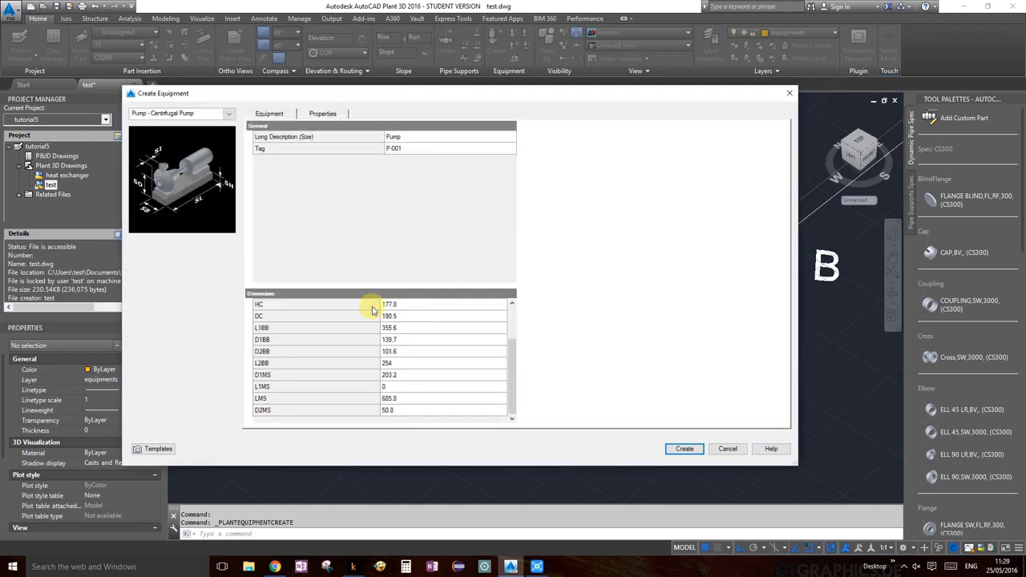
scroll(372, 310, "up", 3)
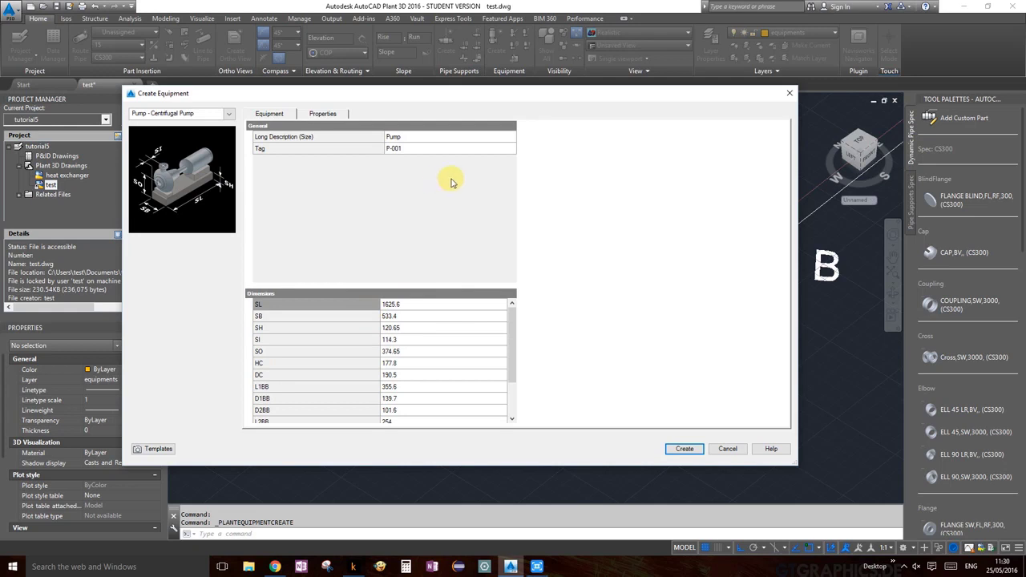
left_click(322, 114)
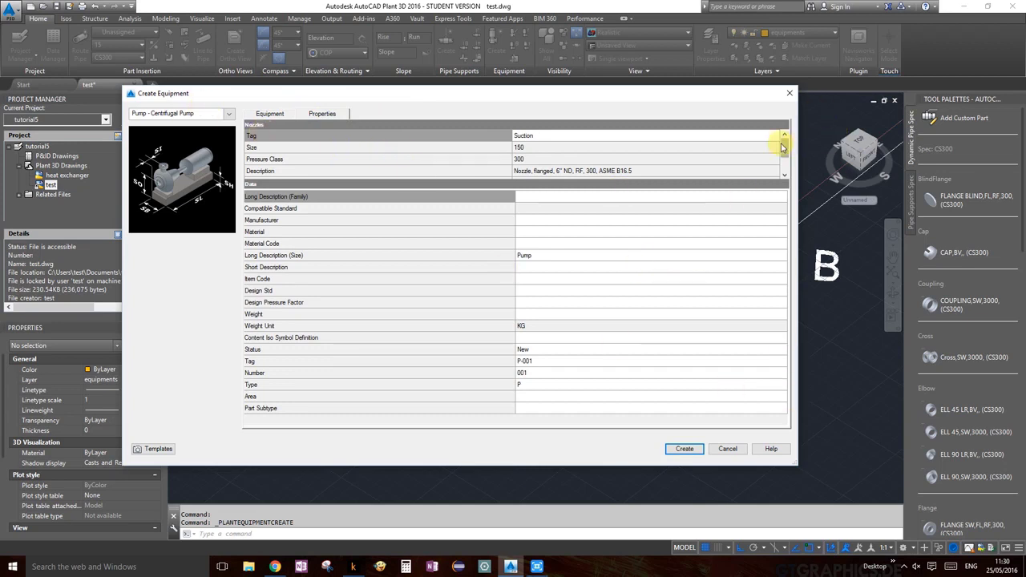
left_click_drag(783, 148, 789, 134)
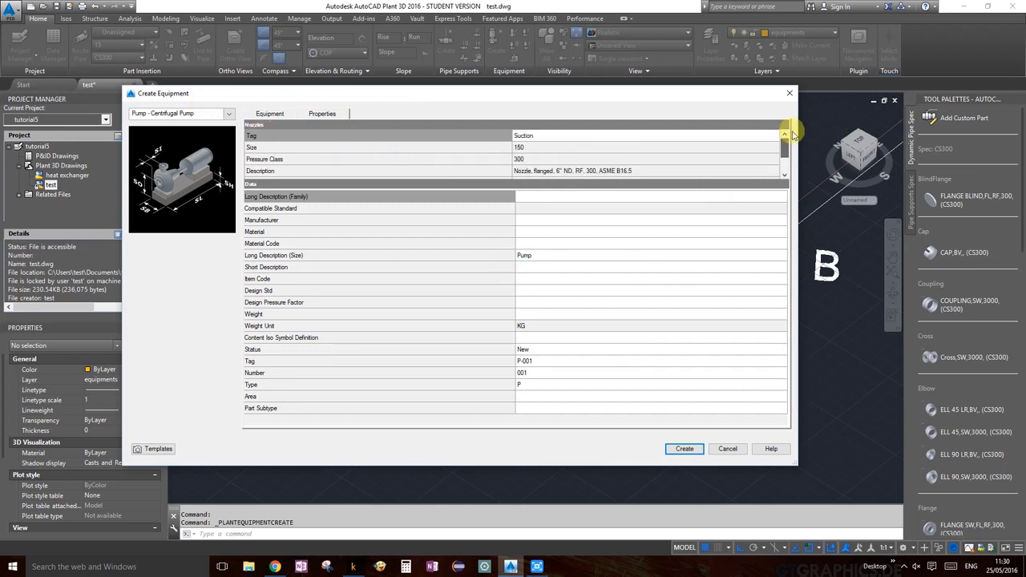
left_click(269, 114)
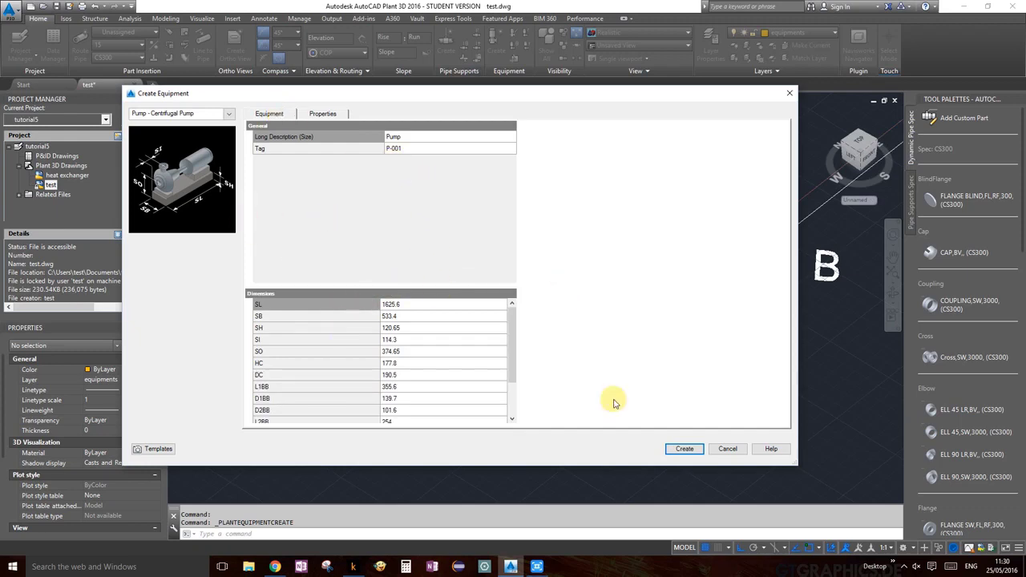
left_click(685, 448)
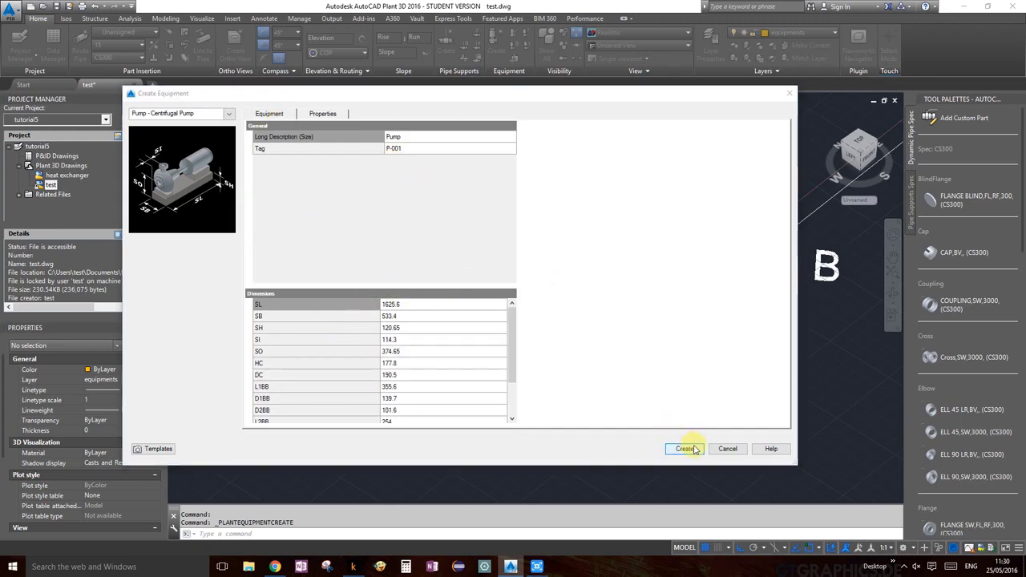
scroll(606, 331, "up", 3)
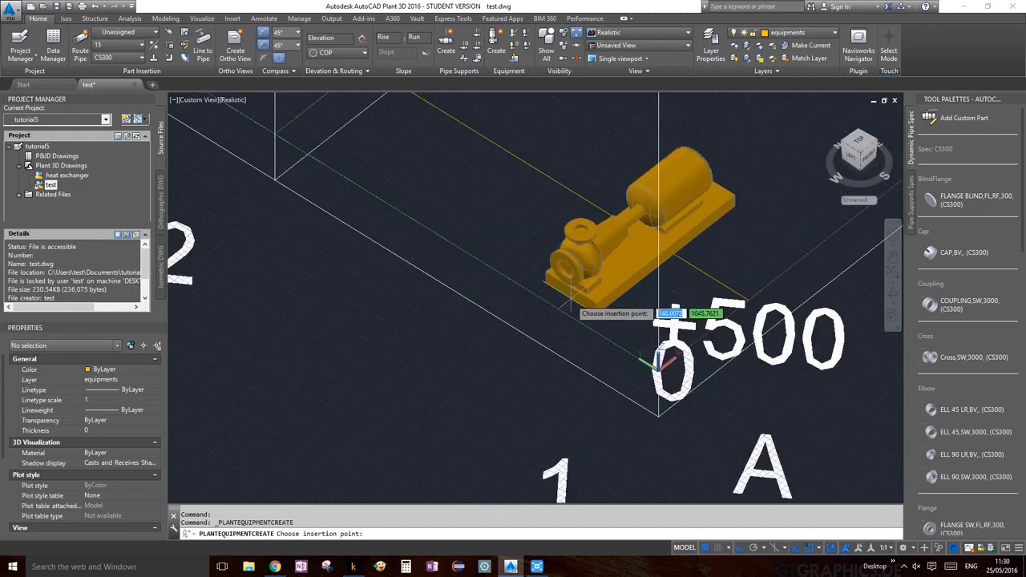
scroll(606, 304, "down", 5)
scroll(568, 276, "up", 5)
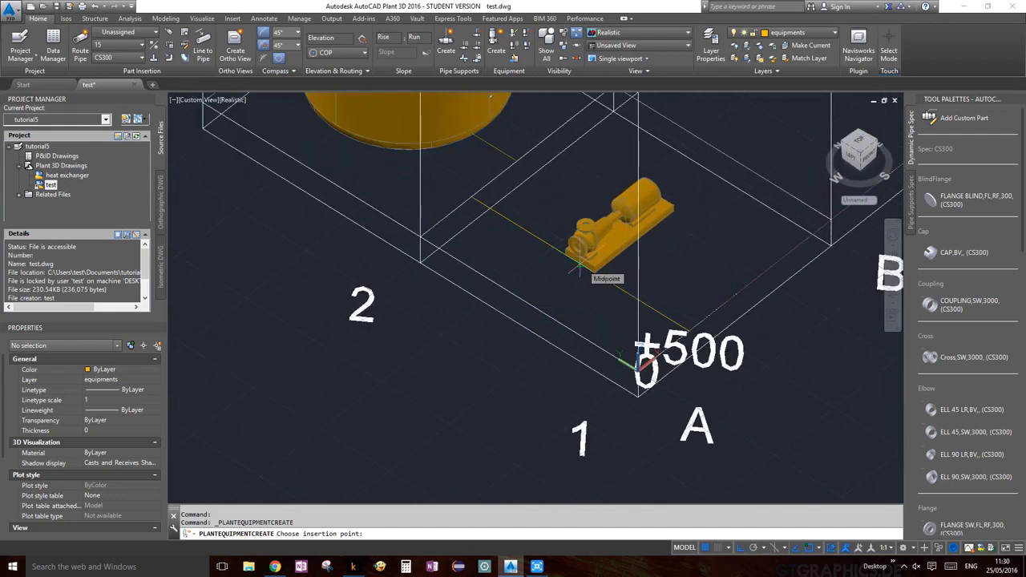
left_click(577, 264)
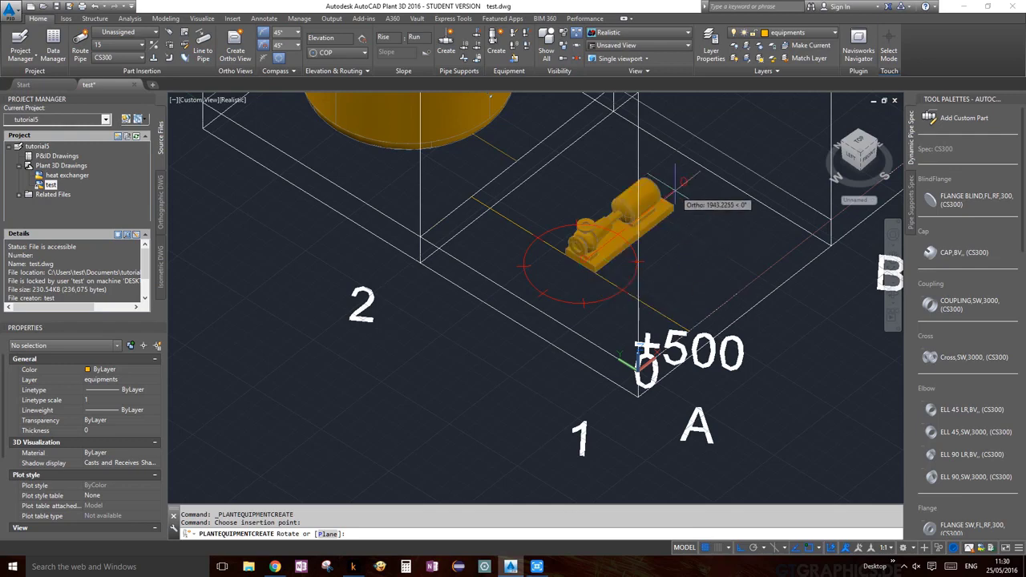
left_click(676, 319)
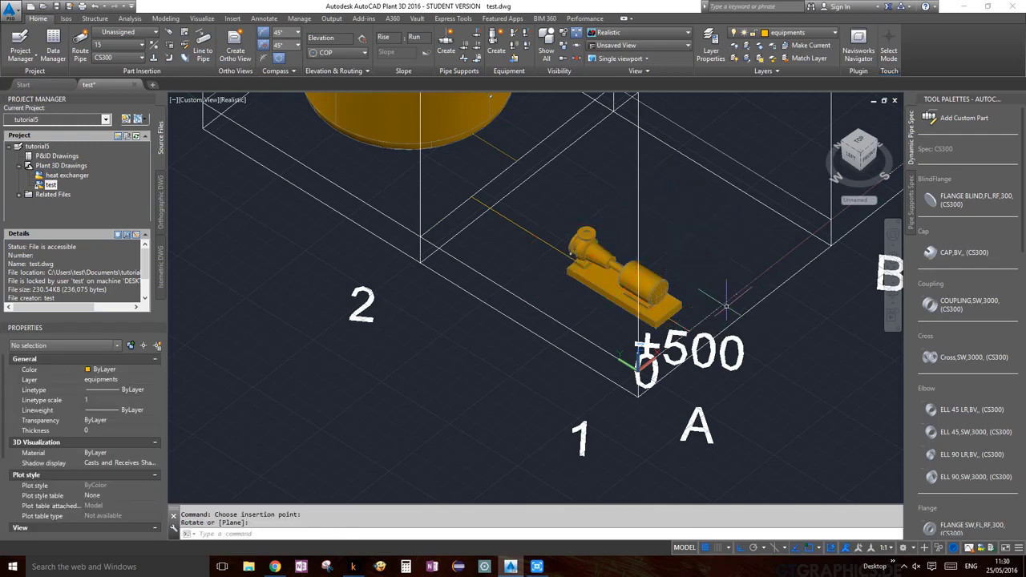
Examine the pump's placement relative to the vessel and grid in 3D and in a north-up top view.
scroll(725, 307, "down", 5)
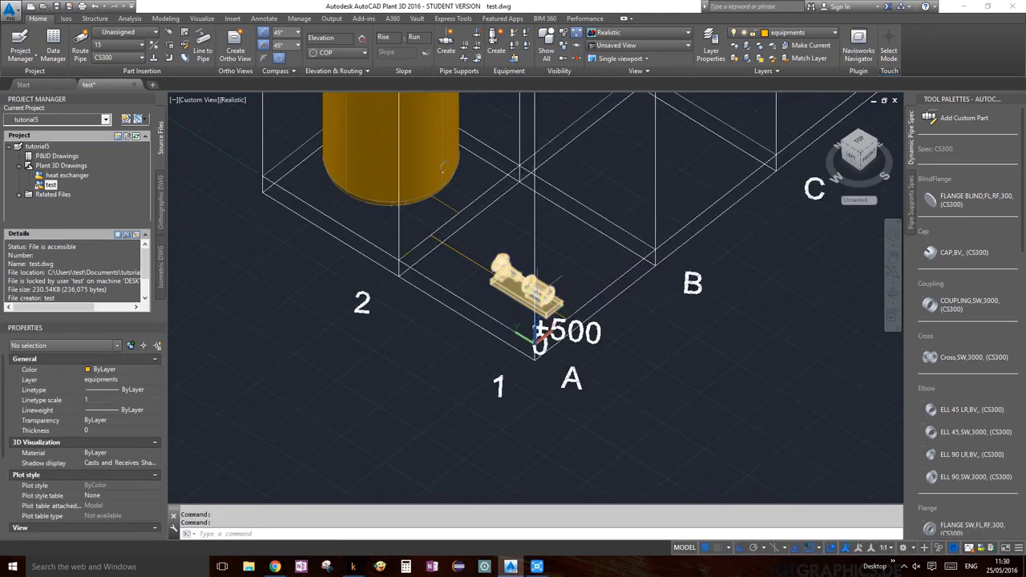
scroll(734, 265, "down", 7)
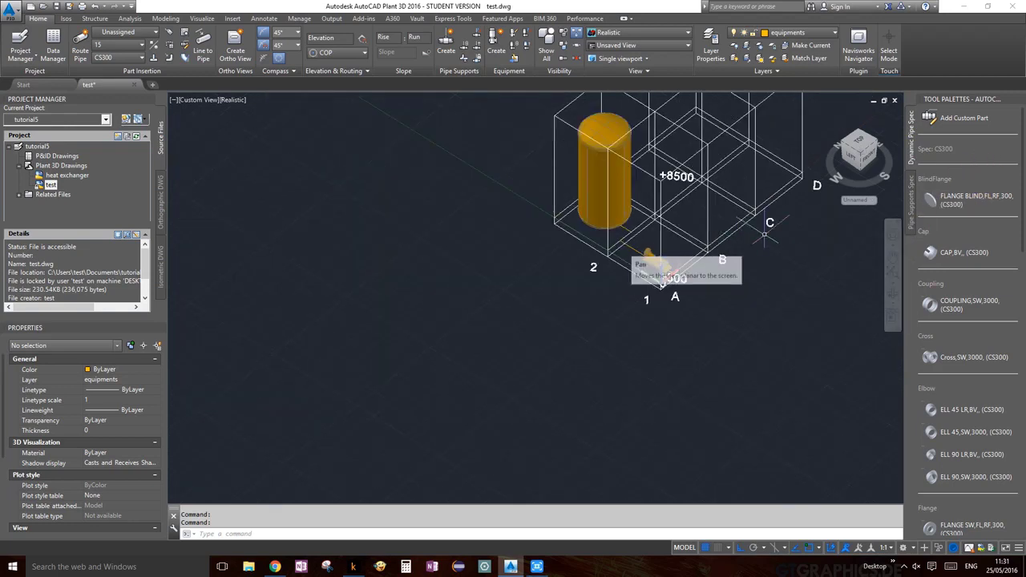
scroll(591, 364, "up", 8)
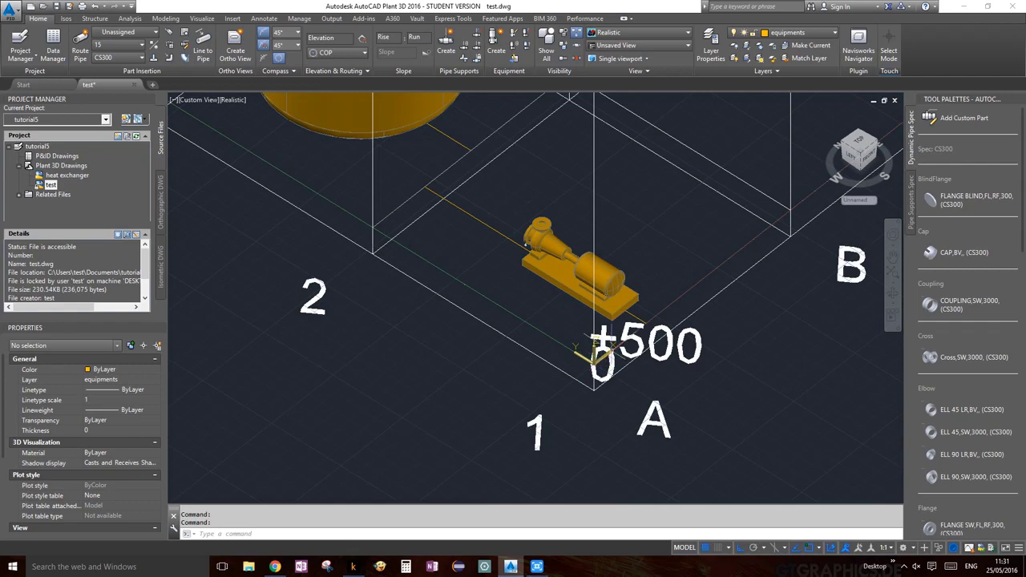
scroll(600, 352, "down", 4)
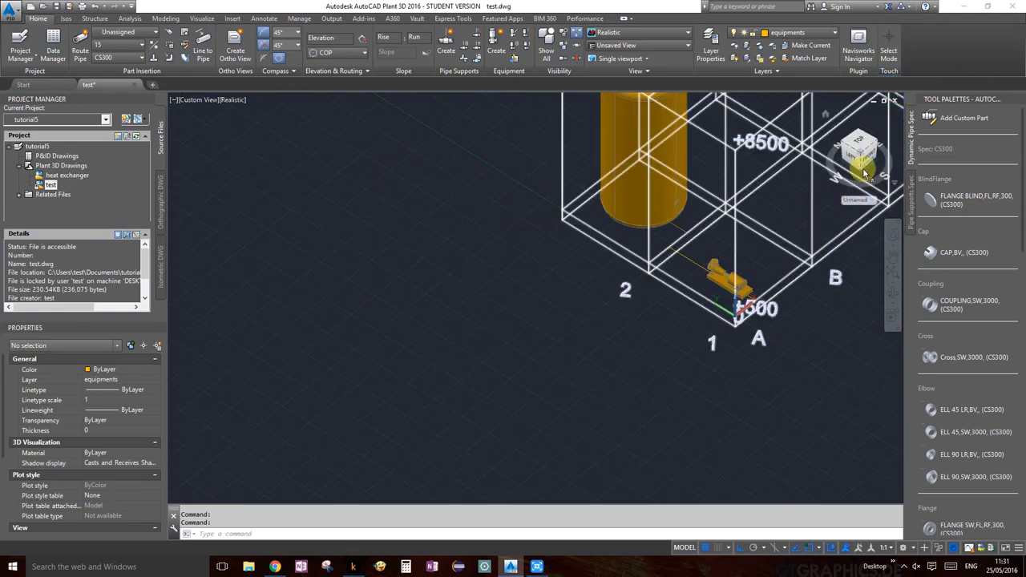
left_click(857, 139)
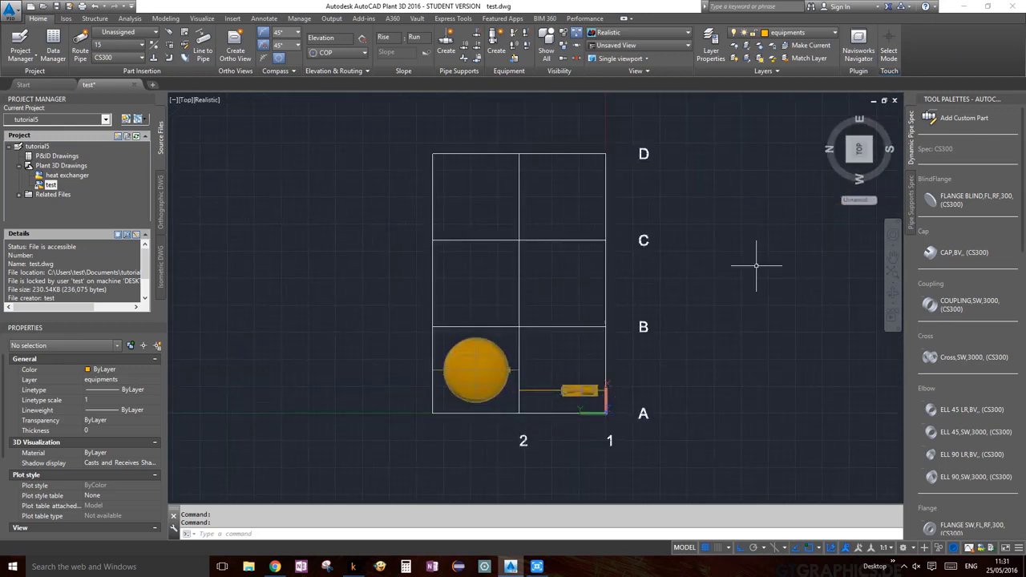
mouse_move(857, 176)
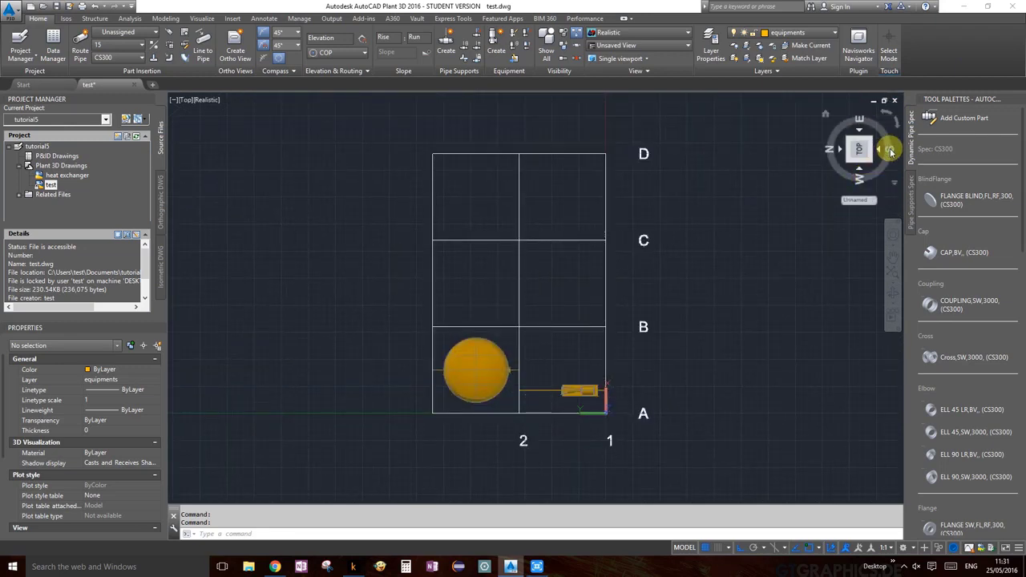
mouse_move(889, 151)
left_mouse_down()
mouse_move(807, 189)
mouse_move(724, 185)
left_mouse_up()
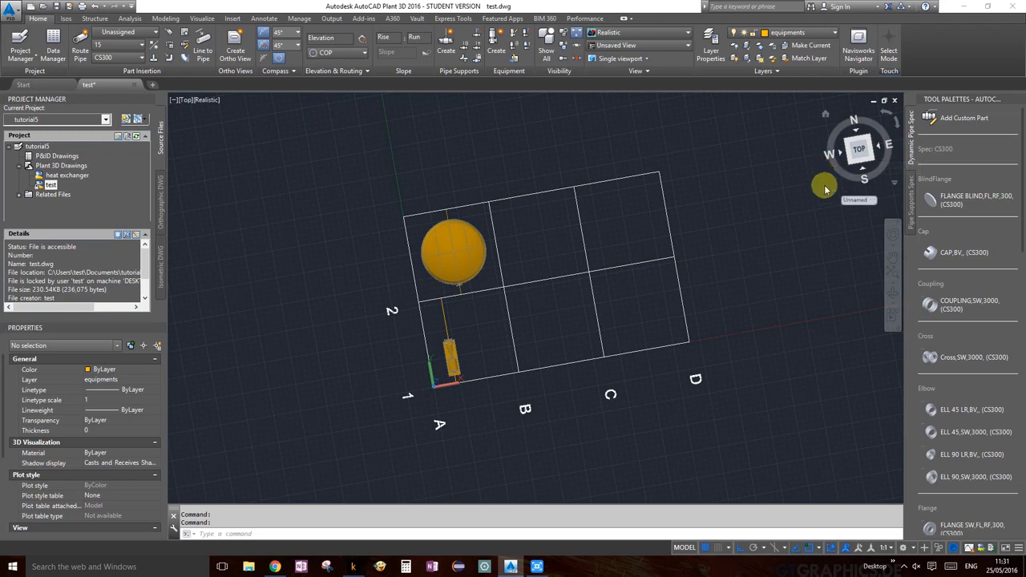
left_click(859, 149)
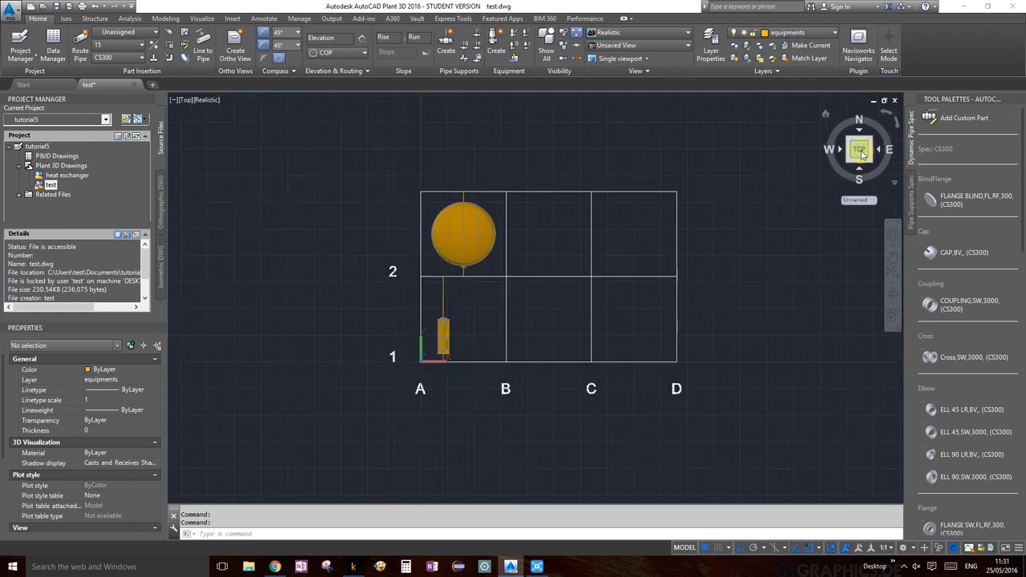
scroll(451, 325, "up", 5)
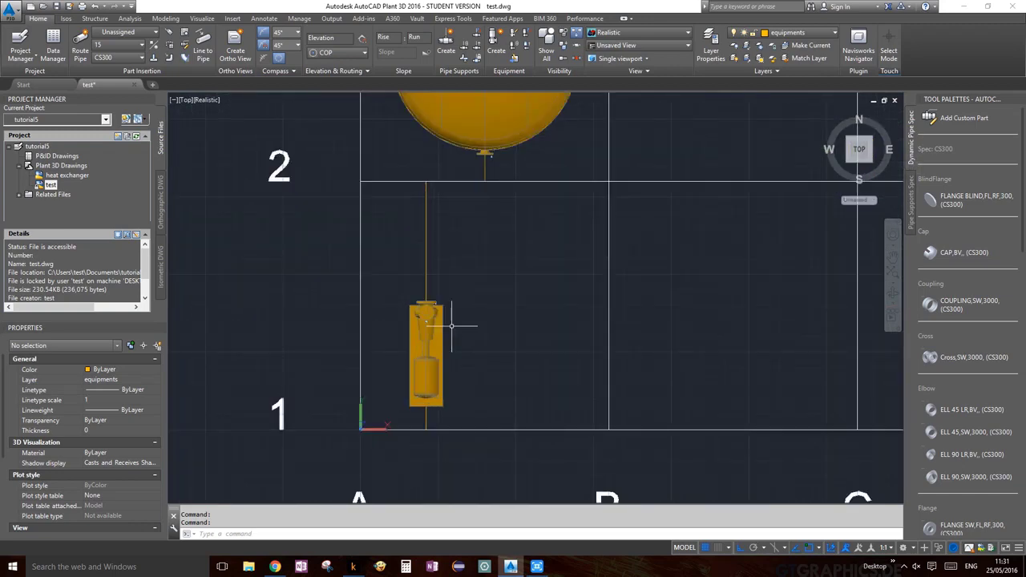
Try mirroring pump P-001 about the vessel nozzle's centre line down to grid line 1, keeping the source object, and undo the mirror.
left_click(443, 311)
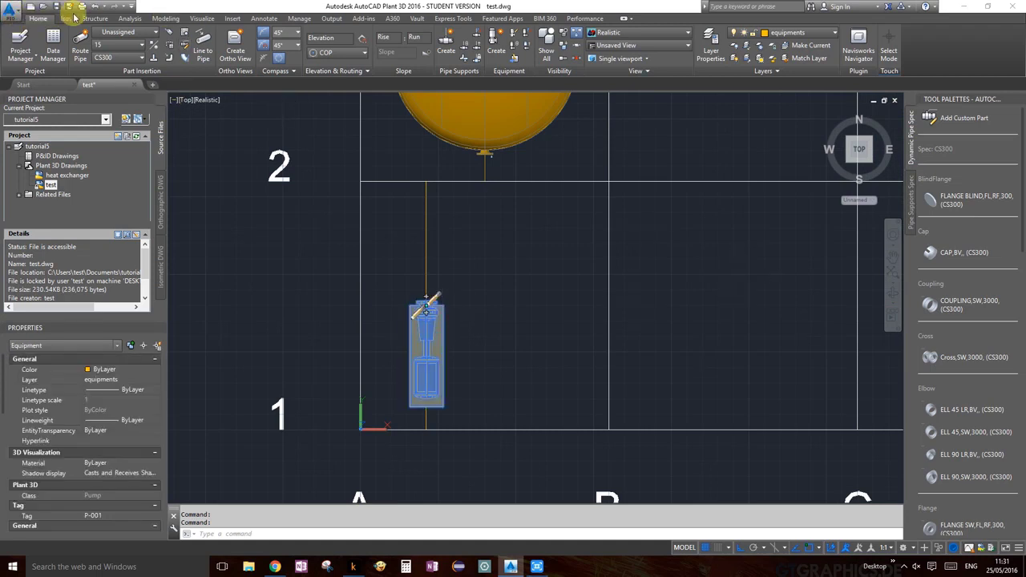
left_click(165, 17)
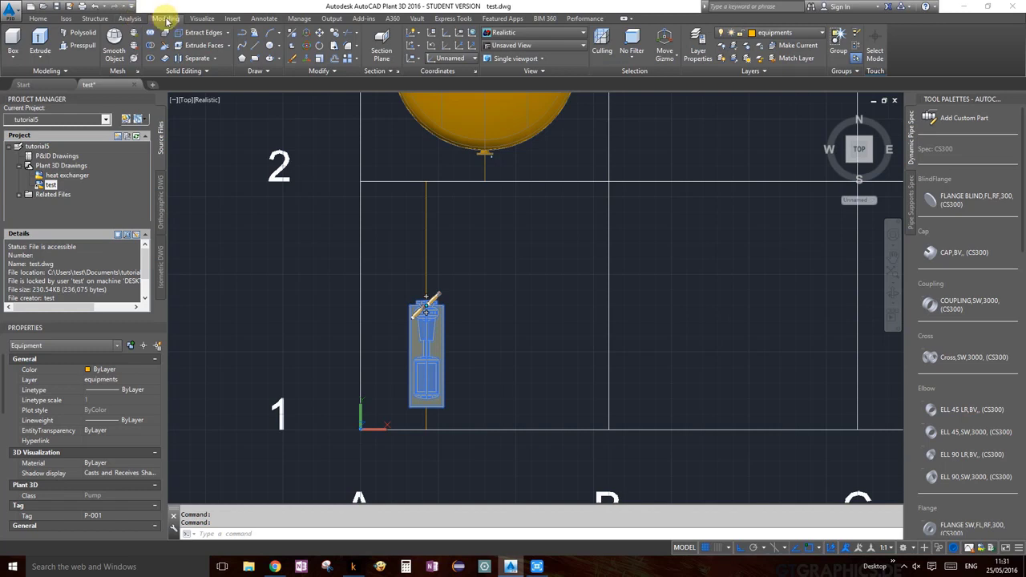
left_click(334, 72)
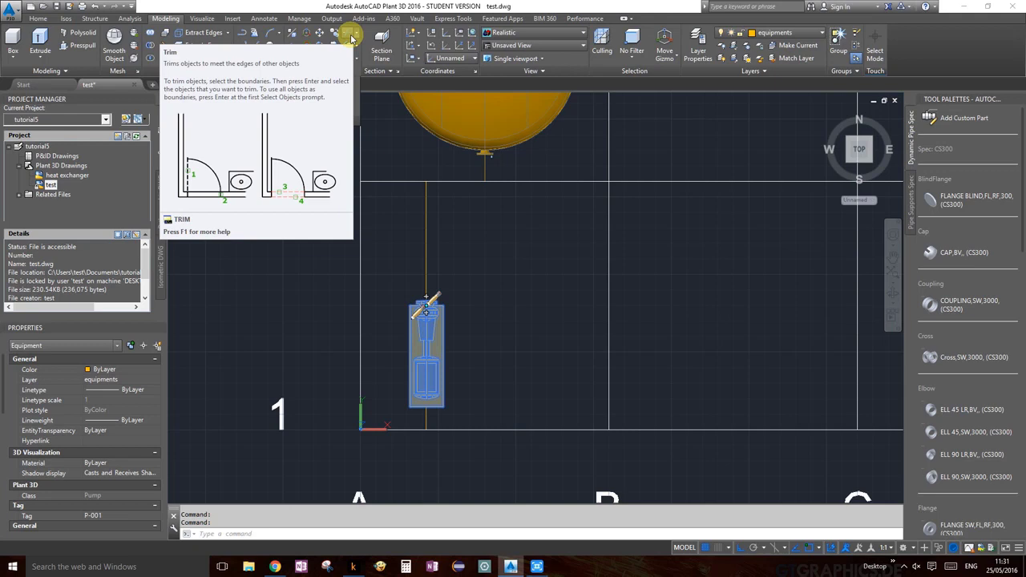
left_click(319, 71)
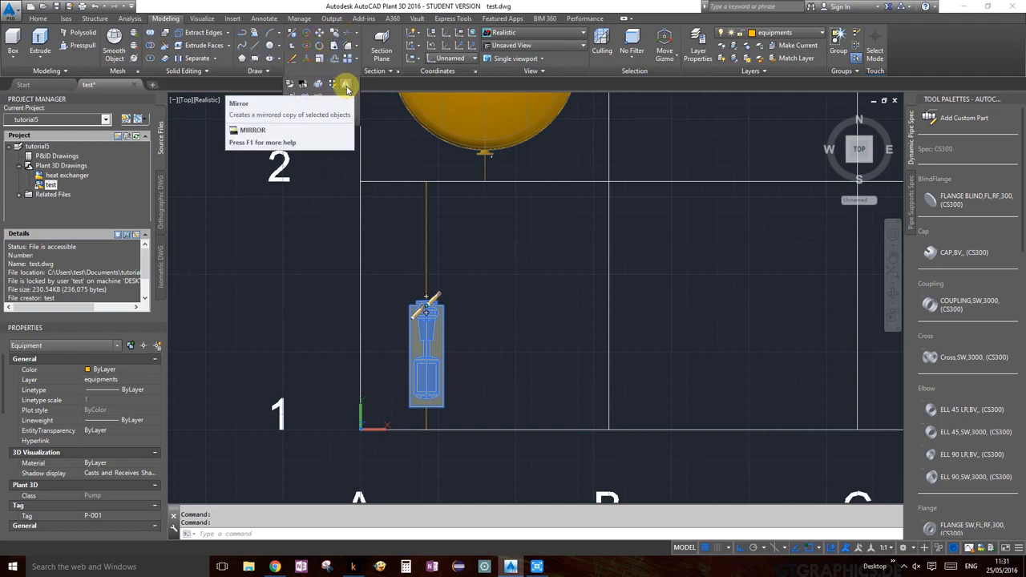
left_click(267, 71)
left_click(124, 18)
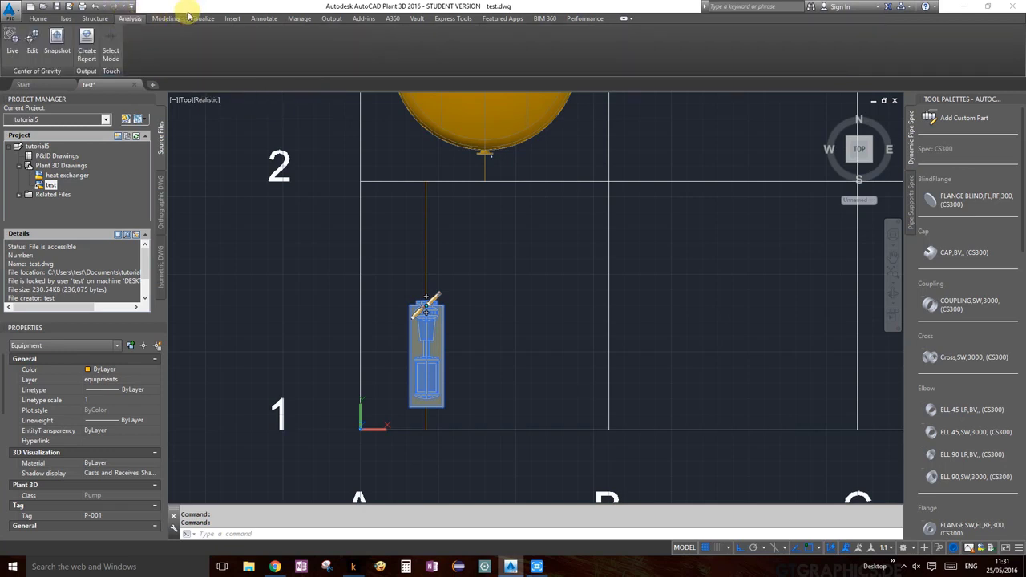
left_click(170, 20)
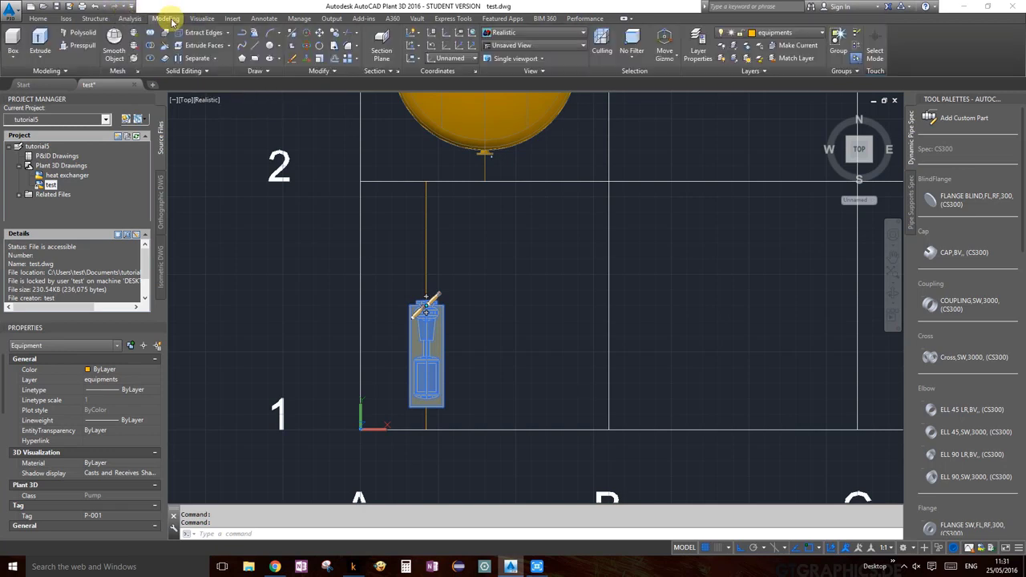
left_click(335, 72)
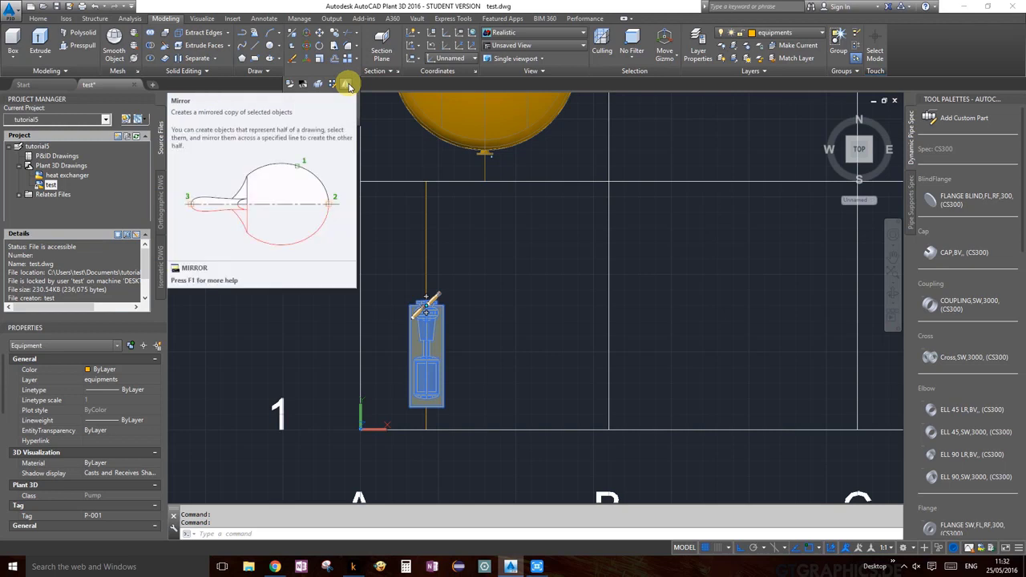
left_click(347, 85)
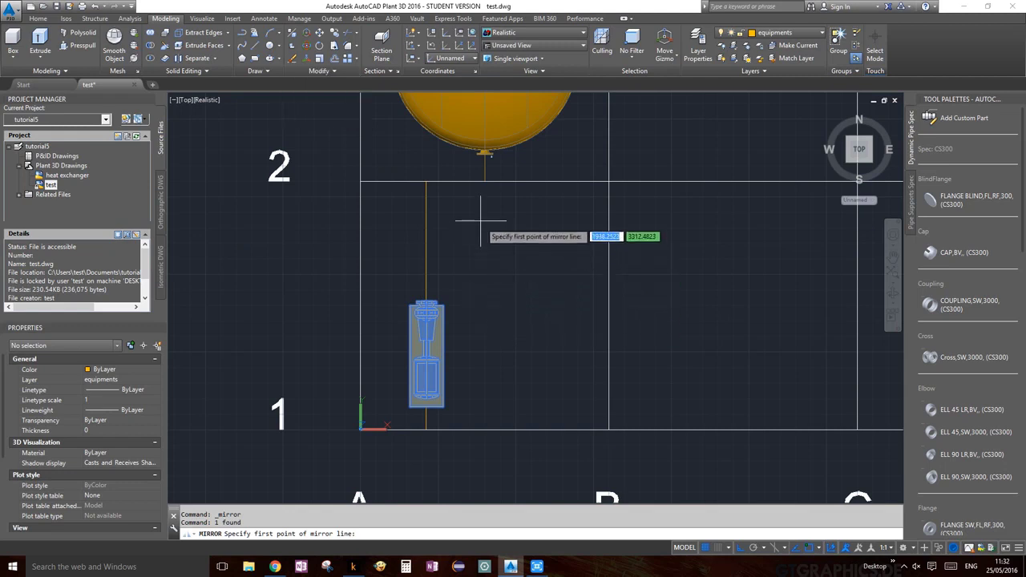
left_click(484, 155)
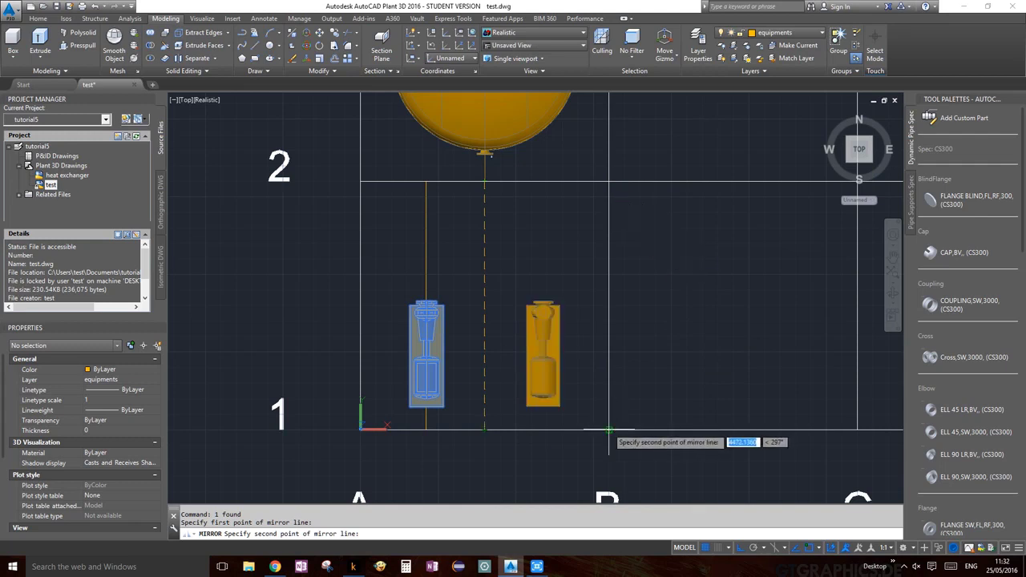
left_click(484, 431)
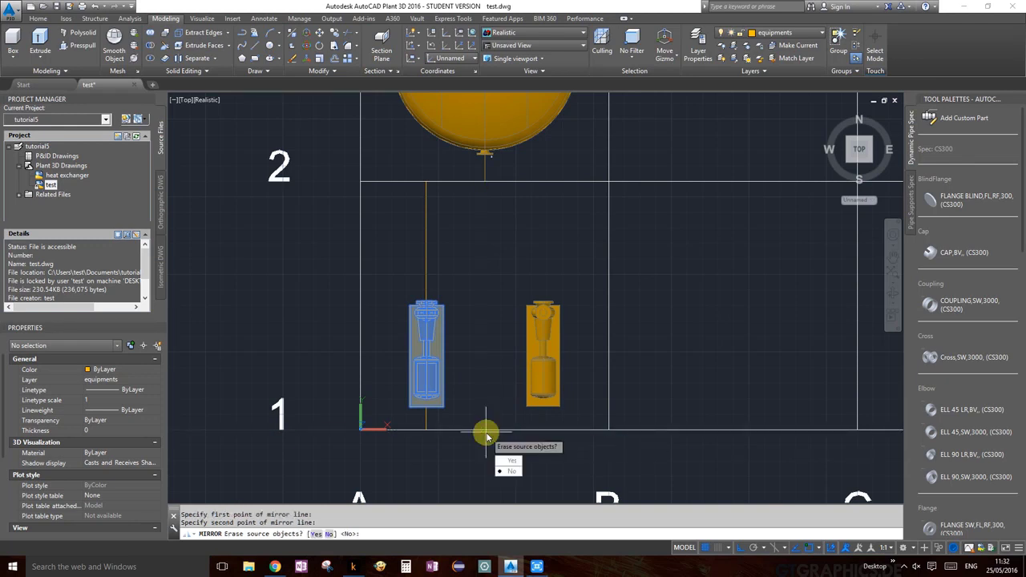
left_click(513, 472)
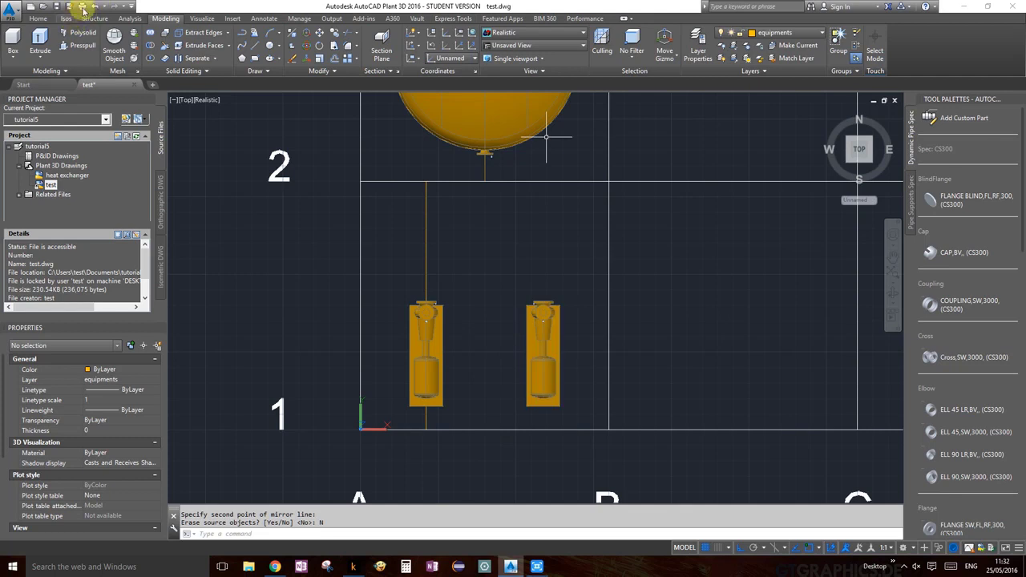
left_click(100, 6)
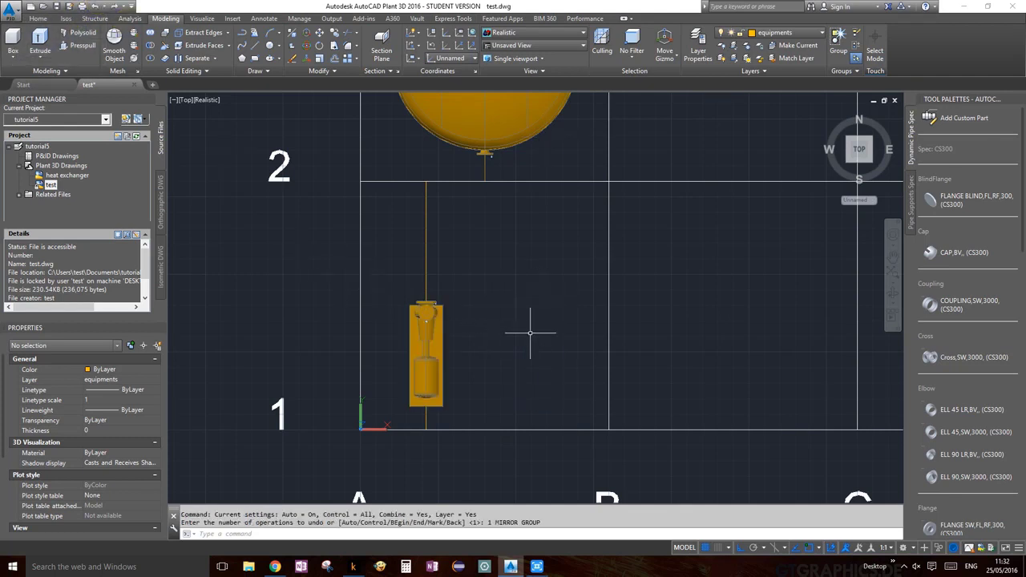
Mirror pump P-001 about a line from the vessel nozzle's construction line at grid line 2 straight to grid line 1, keeping the source pump.
left_click(323, 72)
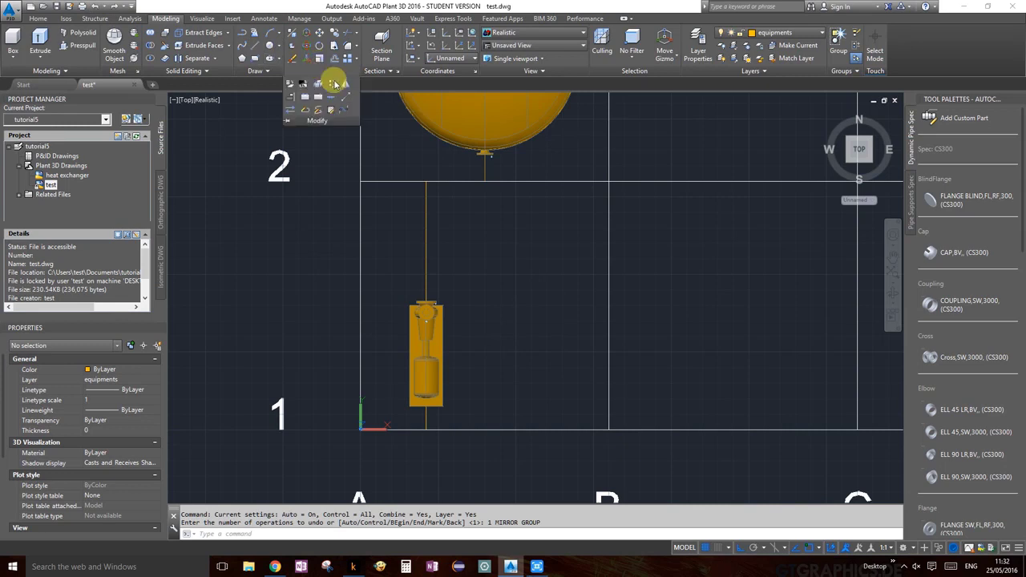
left_click(343, 86)
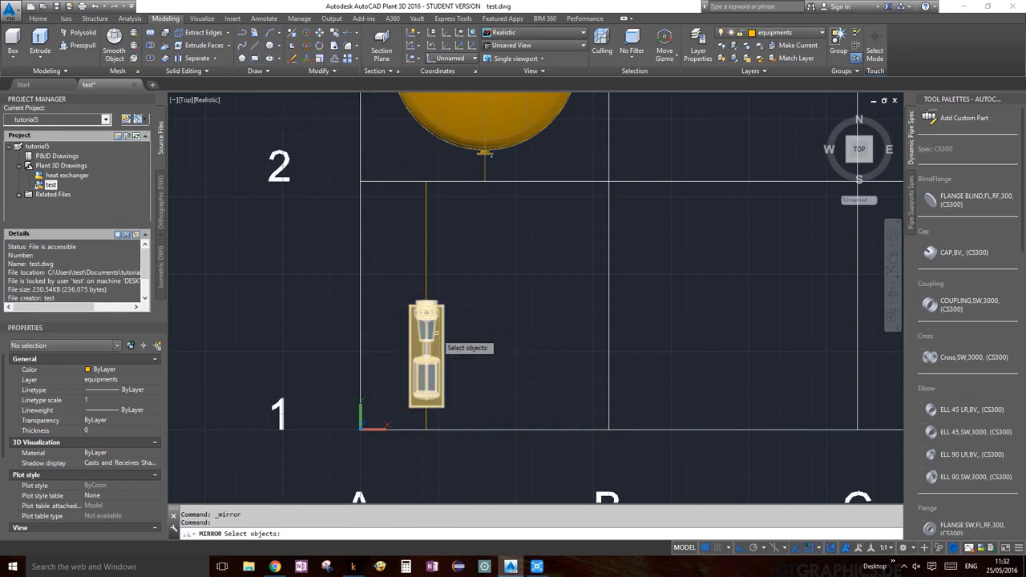
left_click(436, 333)
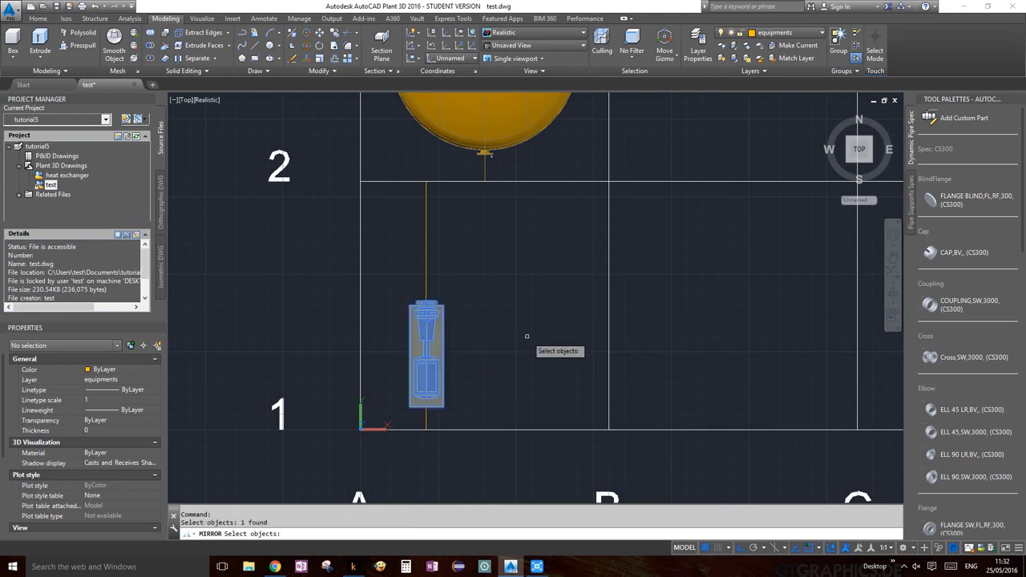
key("Return")
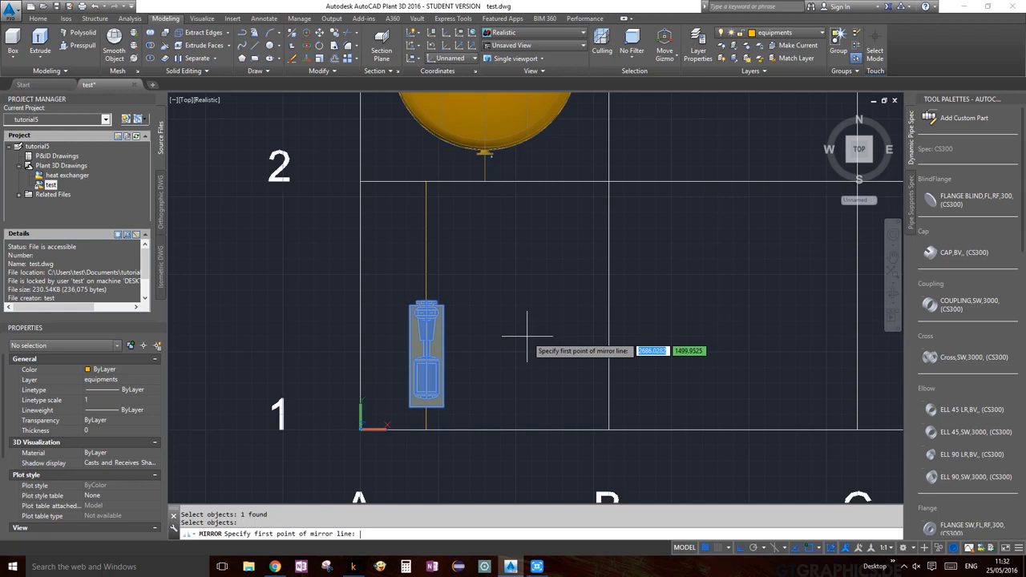
left_click(484, 181)
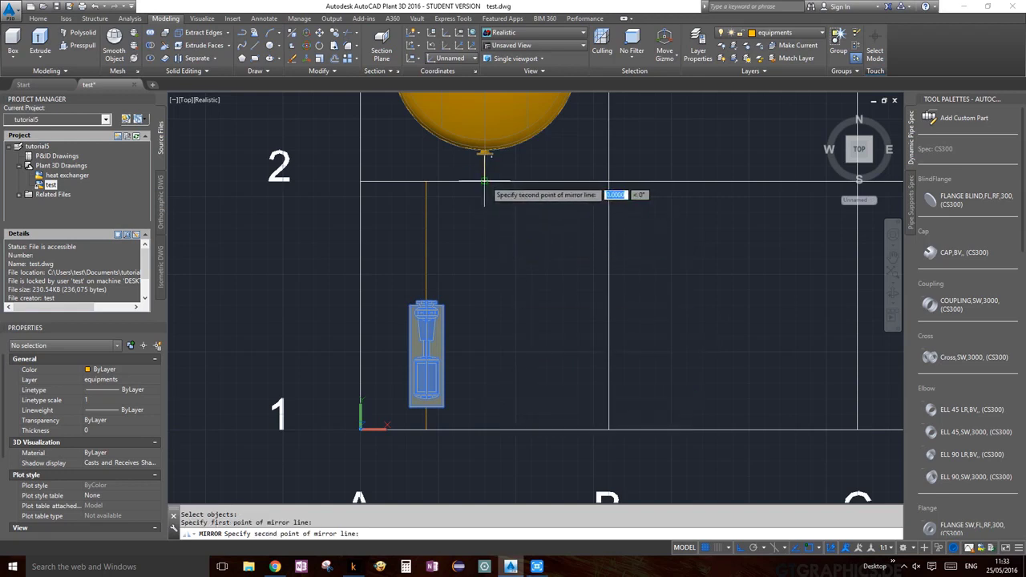
left_click(487, 421)
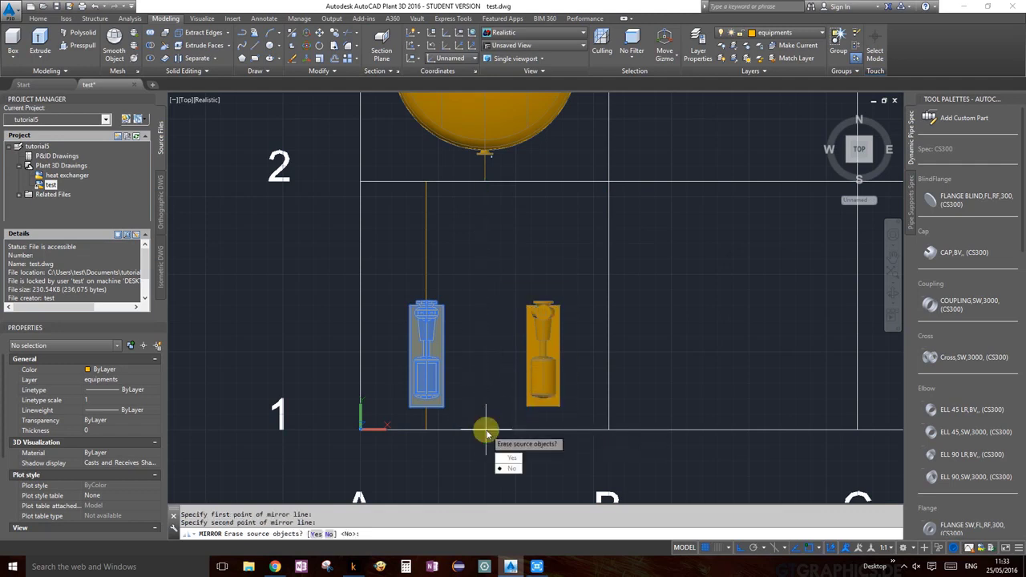
left_click(510, 468)
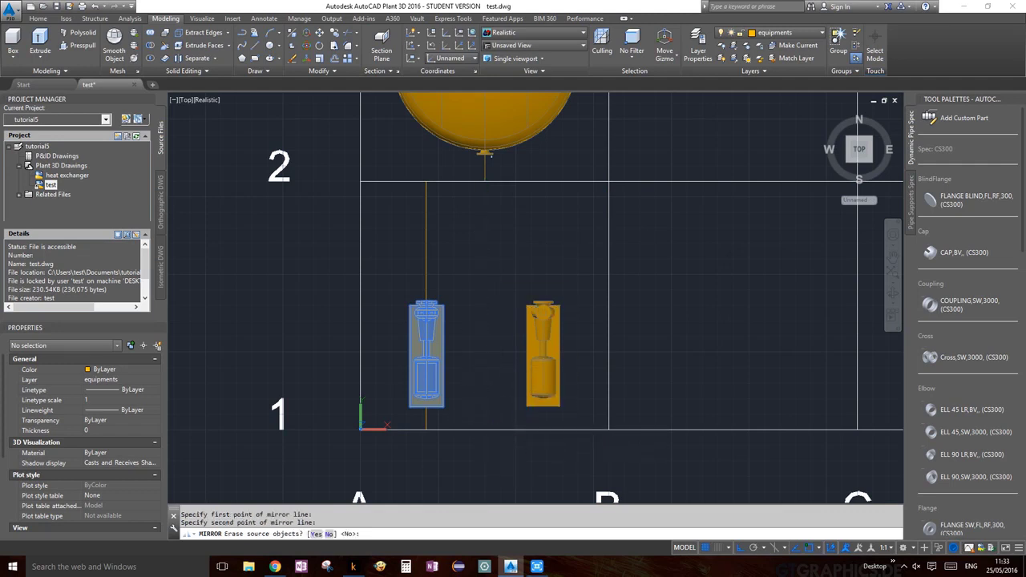
Examine both pumps' placement beside the vessel within the steel structure from a southwest isometric view and an orbited 3D view.
left_click(850, 164)
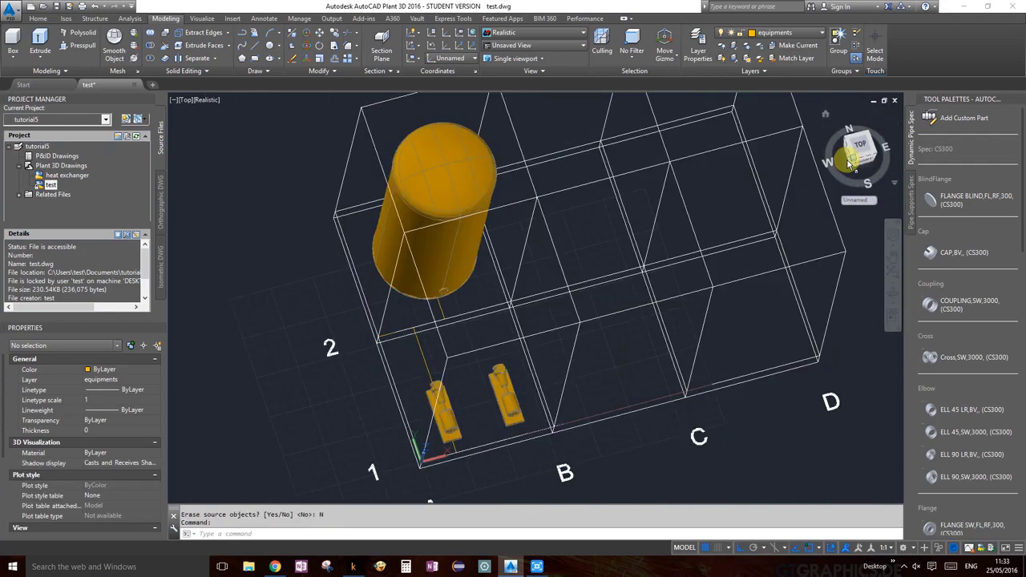
left_click(890, 298)
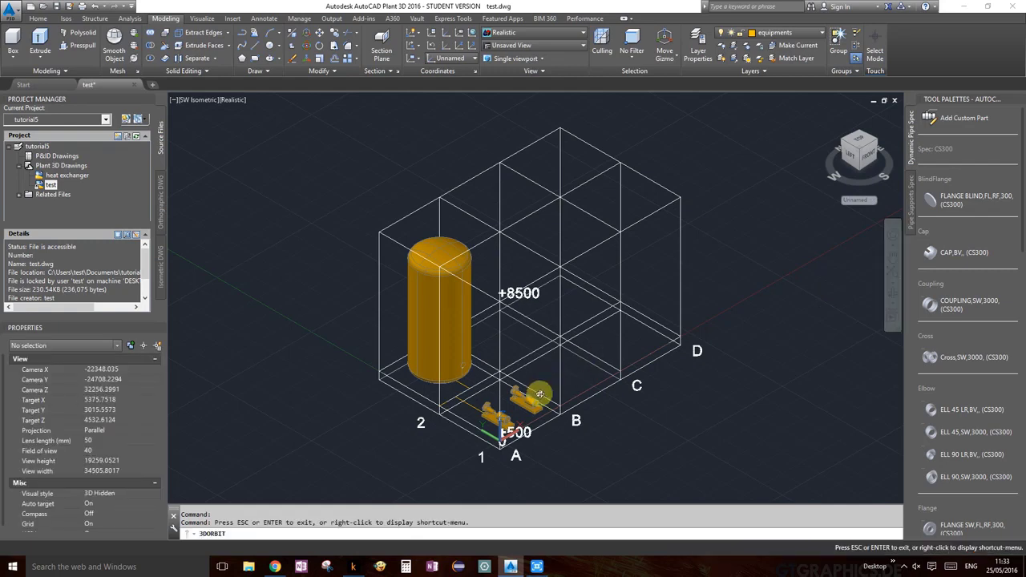
left_click_drag(511, 410, 540, 390)
key("Escape")
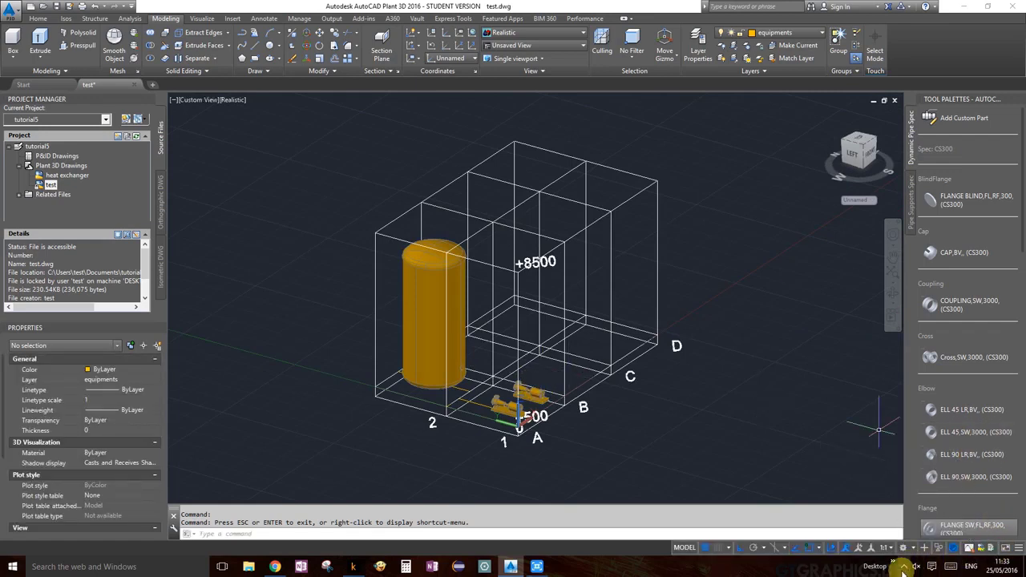
left_click(903, 566)
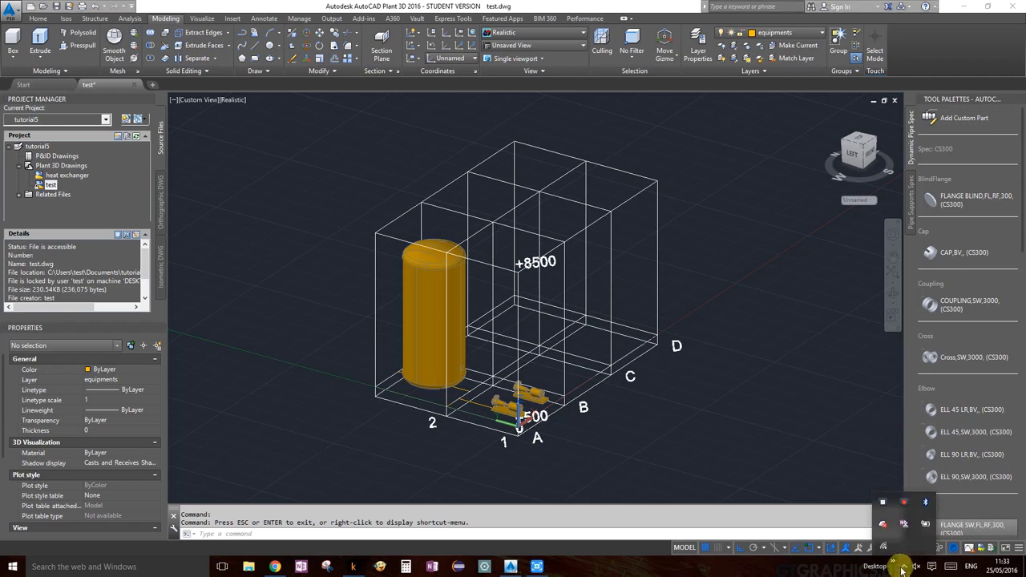